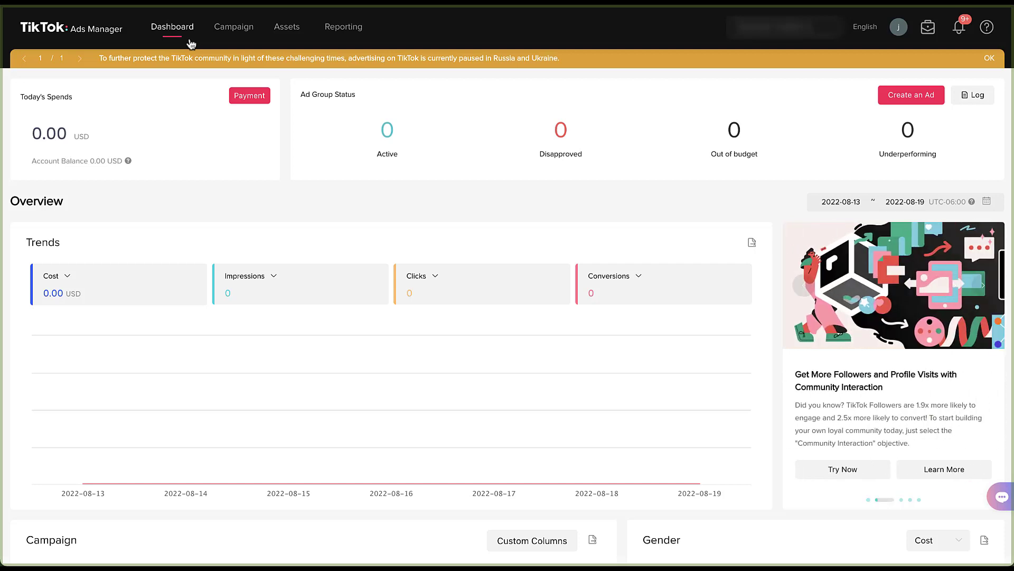
# Start a new campaign from the Campaign list with the Create button.
pyautogui.click(234, 29)
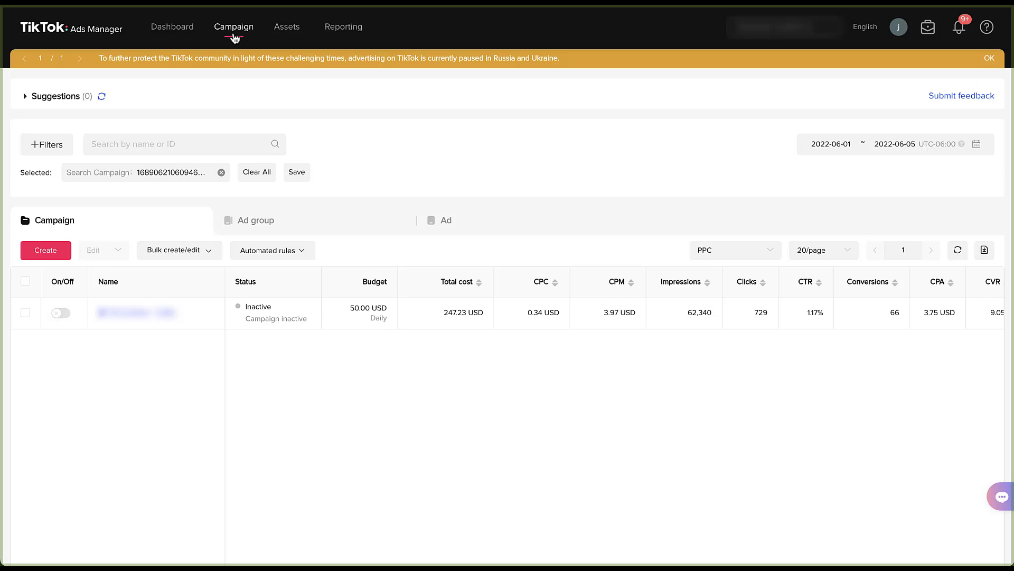
pyautogui.click(46, 250)
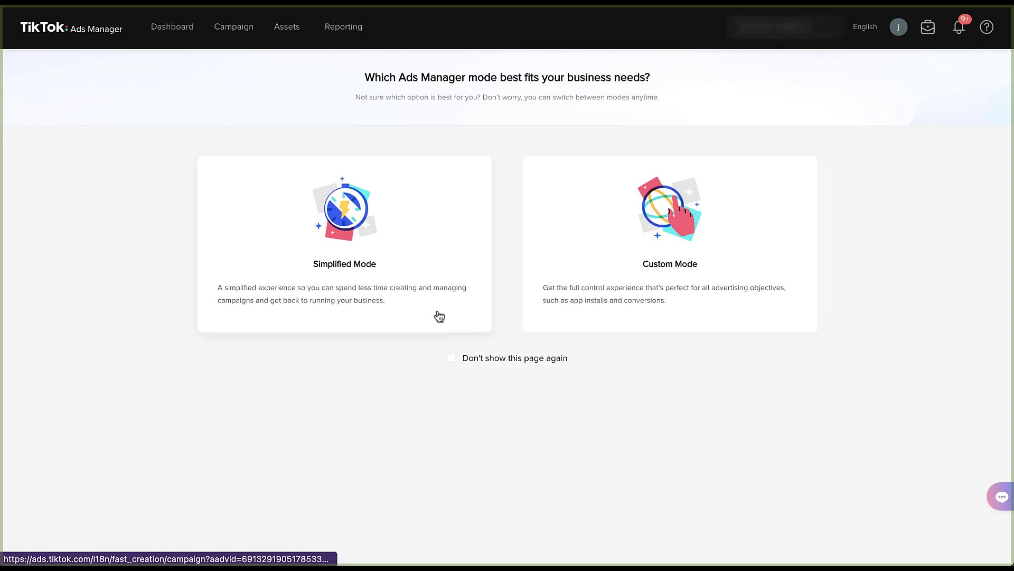
# Choose Custom Mode to build the new campaign.
pyautogui.click(559, 328)
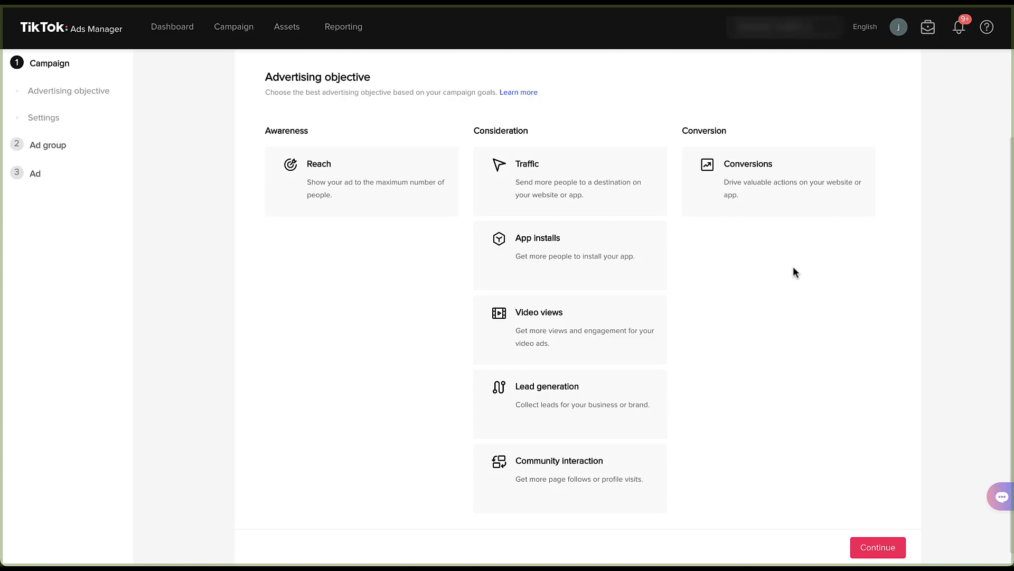
pyautogui.click(779, 199)
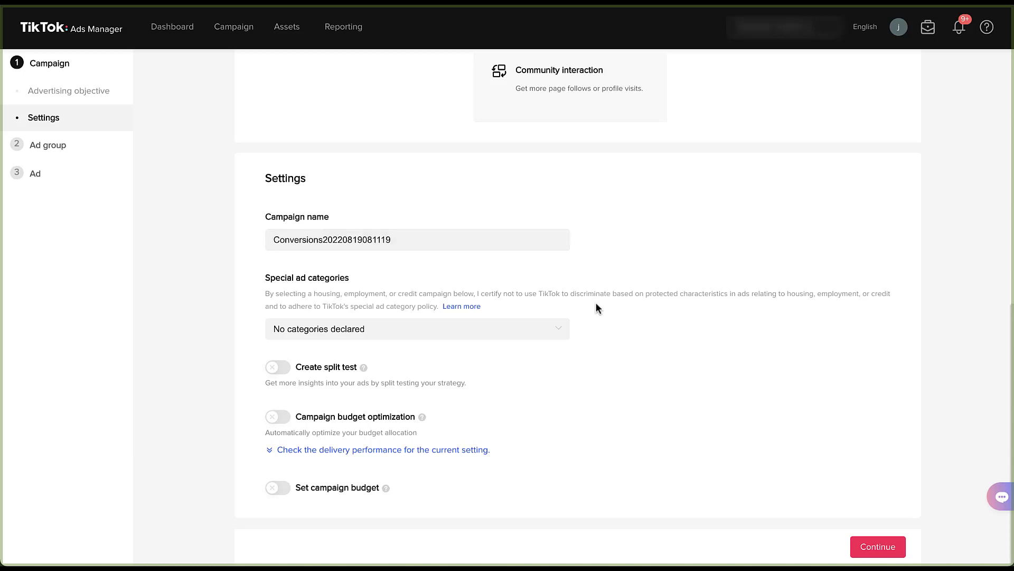
pyautogui.click(559, 328)
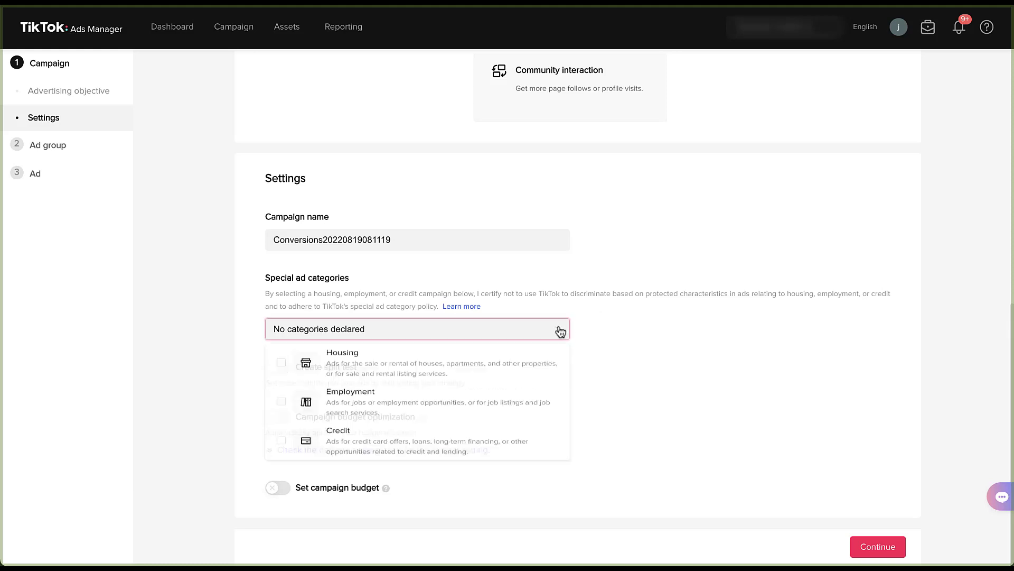
pyautogui.click(601, 338)
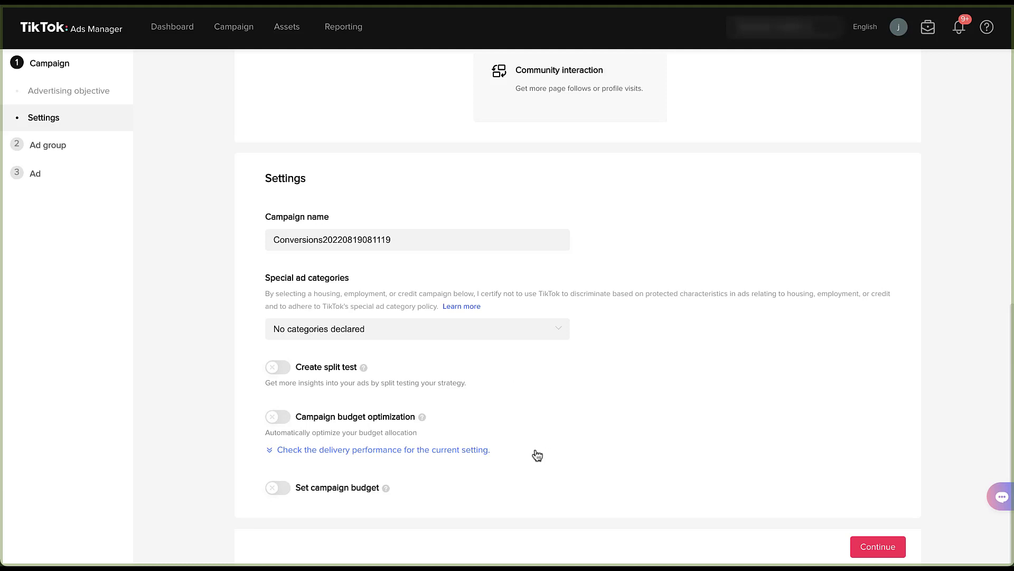
# Enable campaign budget optimization with a Daily budget, Lowest cost bidding and Standard delivery.
pyautogui.click(278, 417)
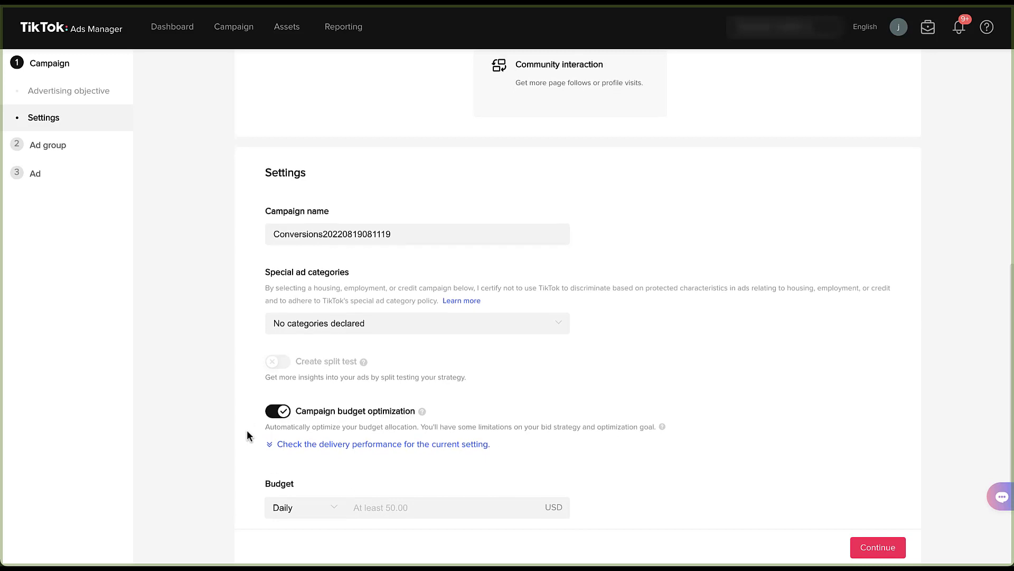
pyautogui.scroll(-4, 246, 429)
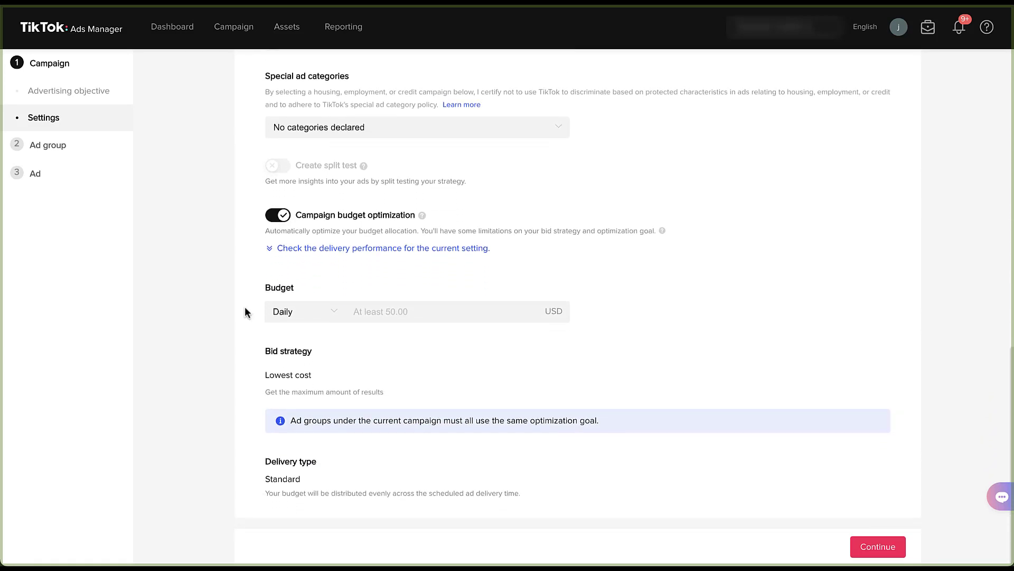
pyautogui.click(337, 316)
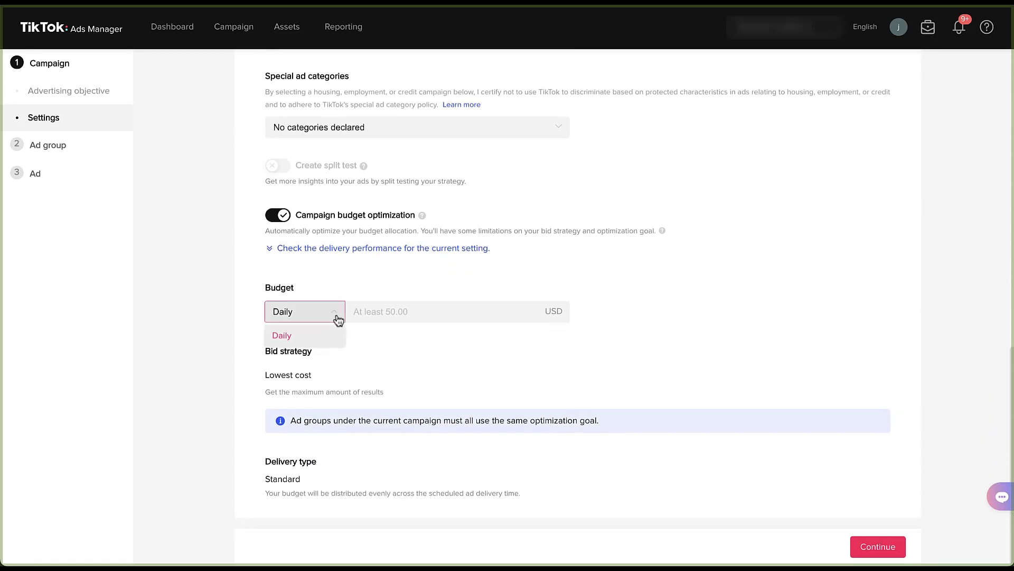
pyautogui.click(376, 341)
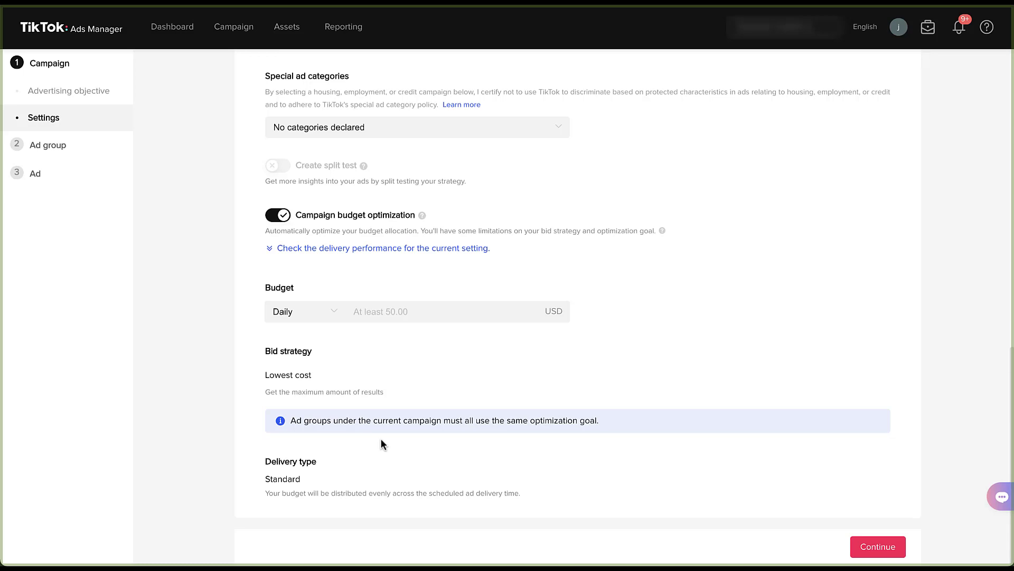
# Turn budget optimization and the campaign budget off, then continue to ad group settings.
pyautogui.click(283, 216)
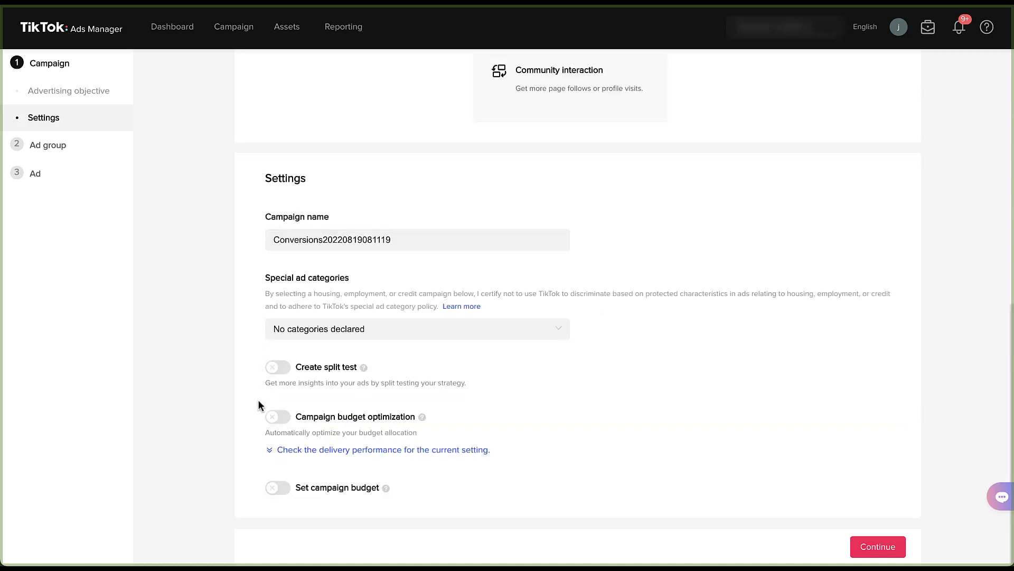
pyautogui.click(288, 494)
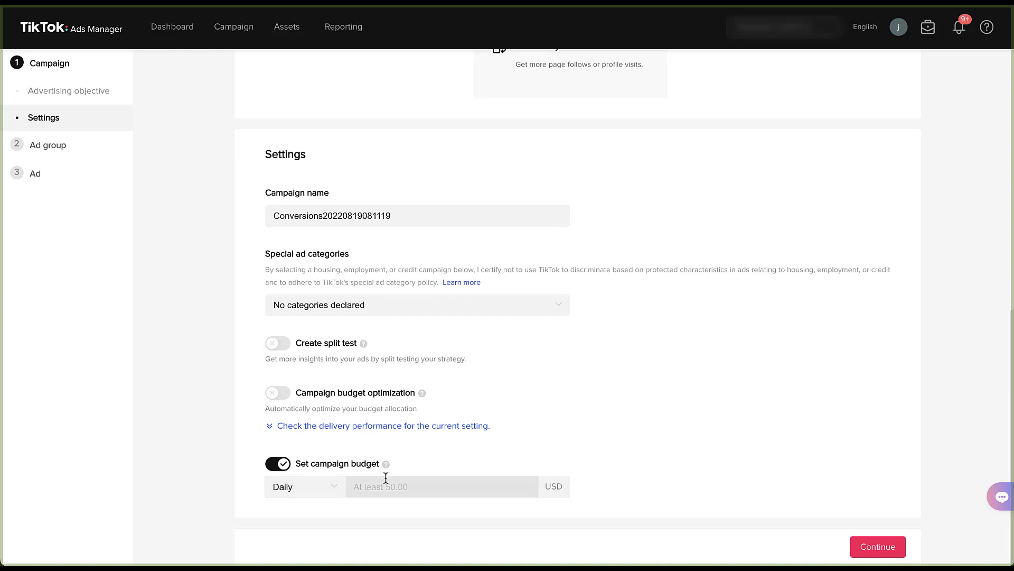
pyautogui.click(334, 492)
pyautogui.click(332, 509)
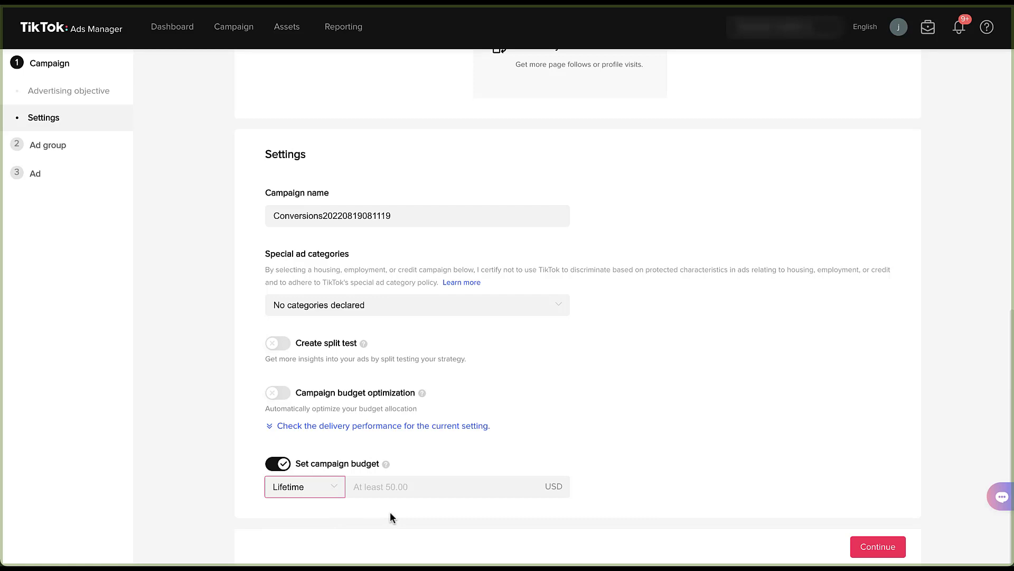
pyautogui.click(278, 464)
pyautogui.click(867, 546)
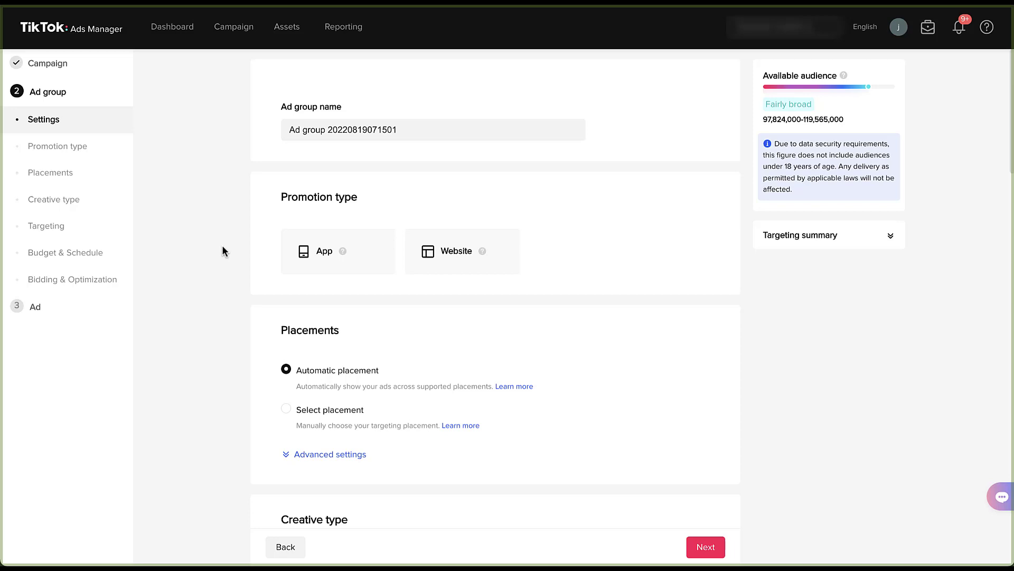
# Set the promotion type to Website, tracked with the account's TikTok Pixel.
pyautogui.click(461, 270)
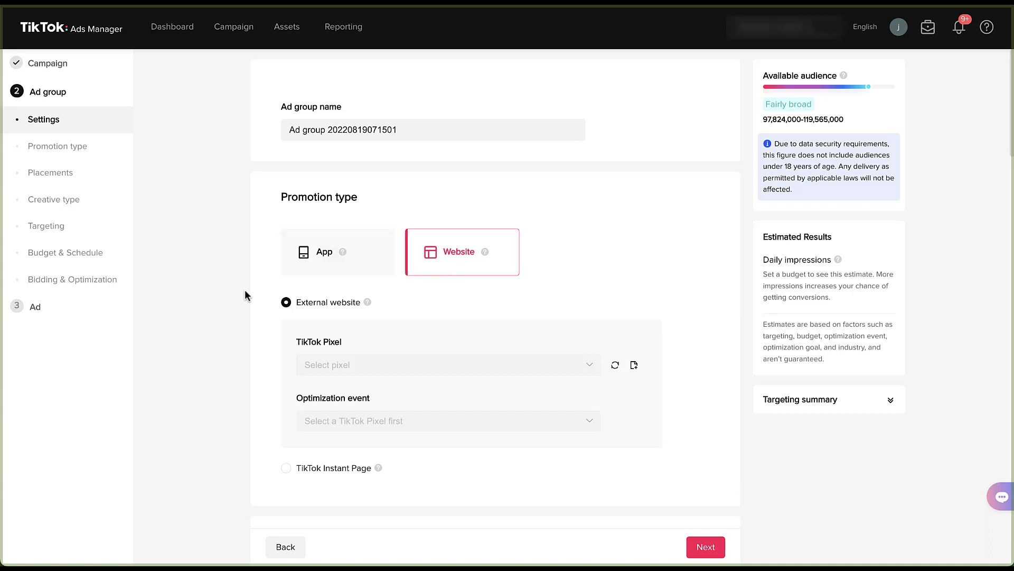
pyautogui.click(593, 365)
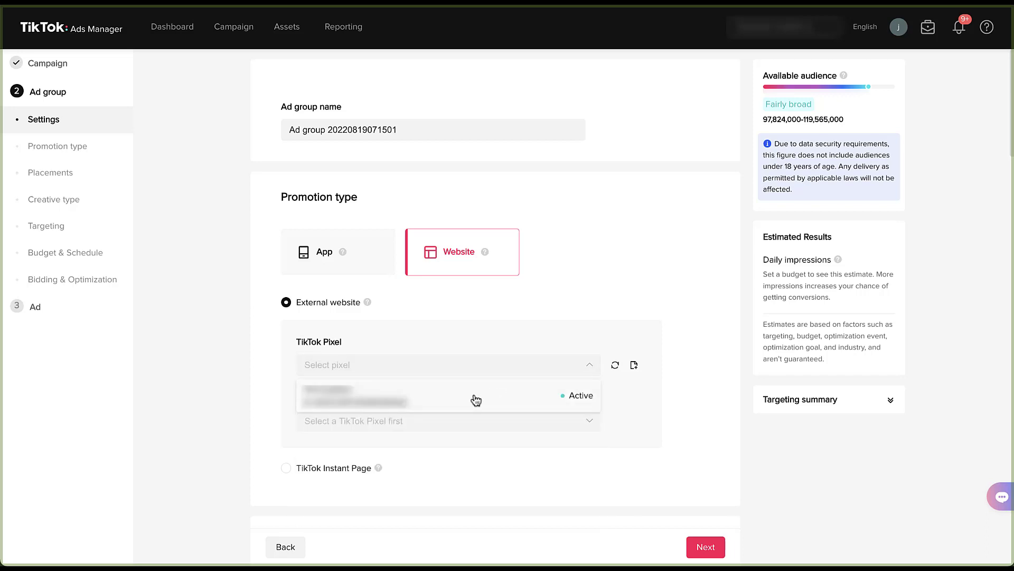
pyautogui.click(473, 396)
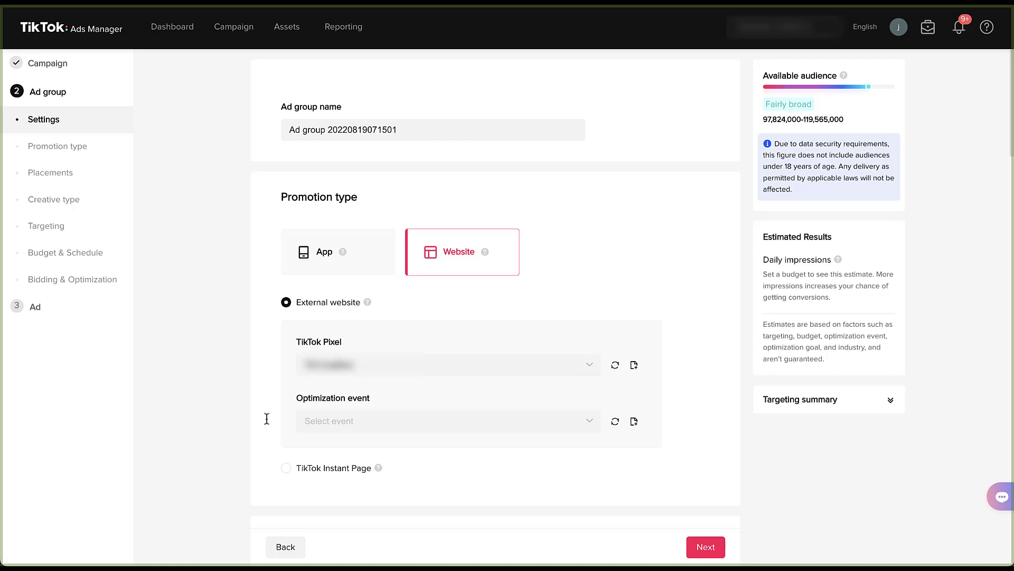
pyautogui.click(311, 419)
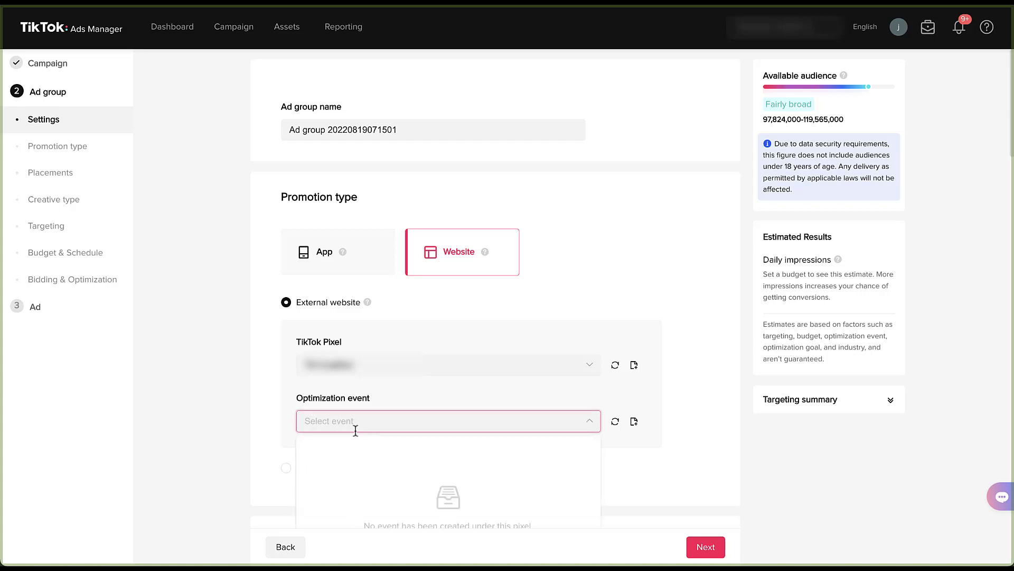
pyautogui.click(268, 417)
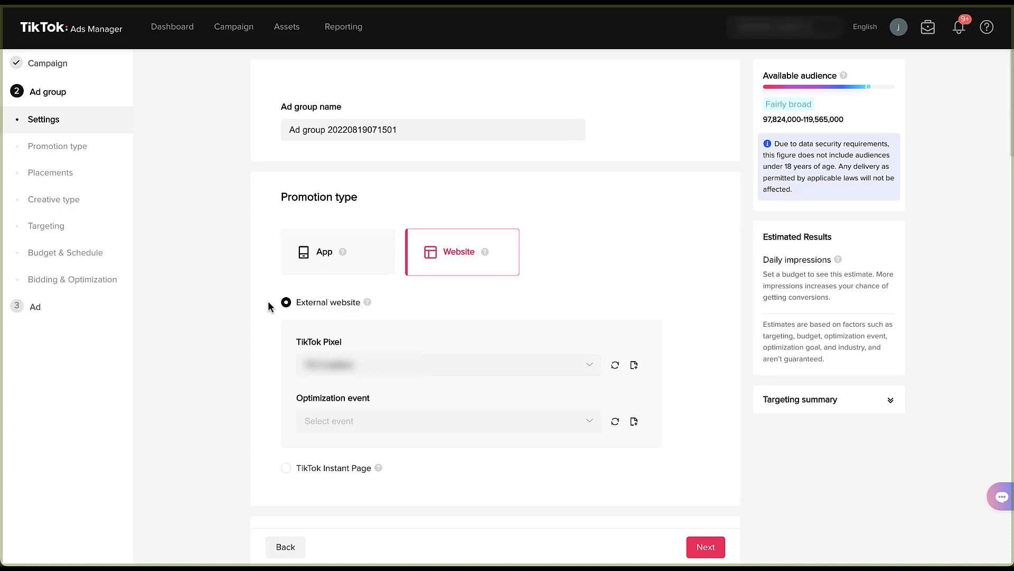
# Switch to a TikTok Instant Page optimizing for the Click Button event.
pyautogui.click(285, 469)
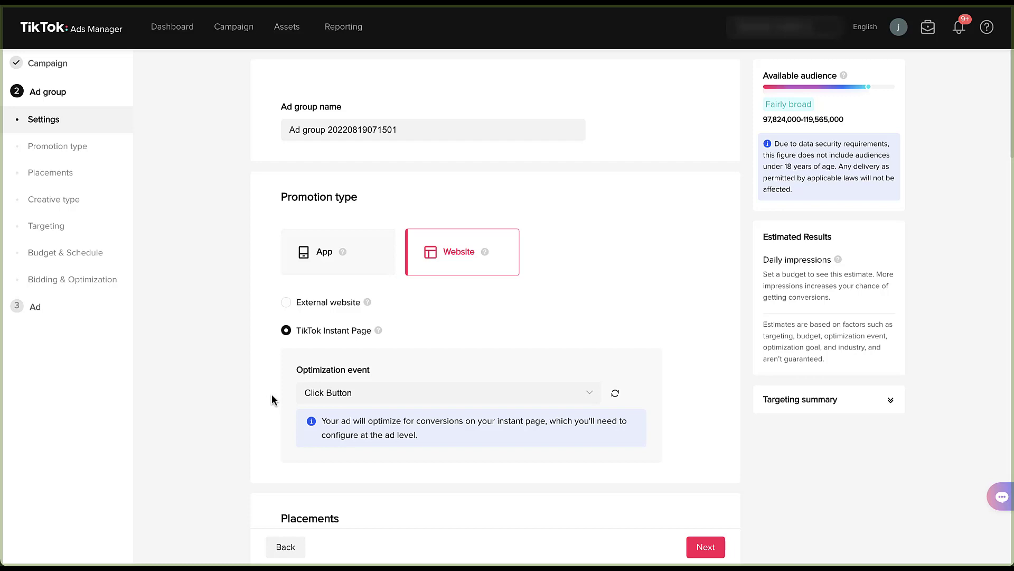
pyautogui.click(401, 396)
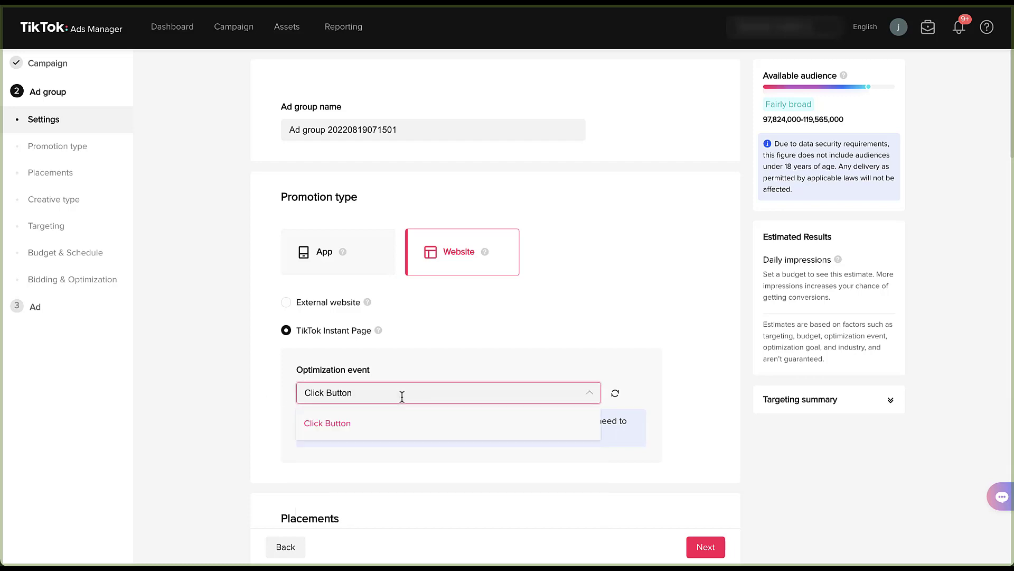
pyautogui.click(260, 388)
pyautogui.scroll(-3, 229, 391)
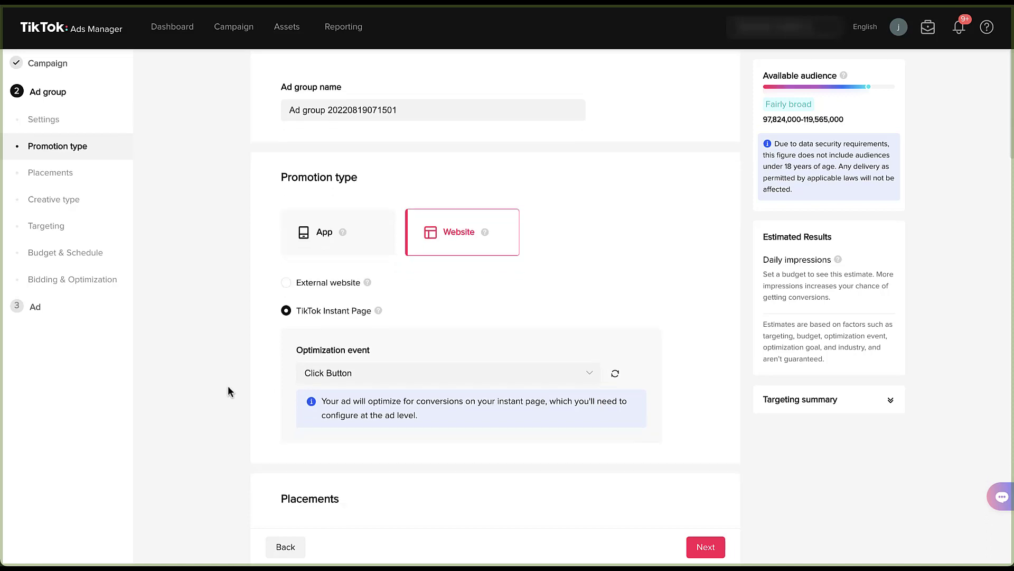
pyautogui.scroll(-5, 228, 387)
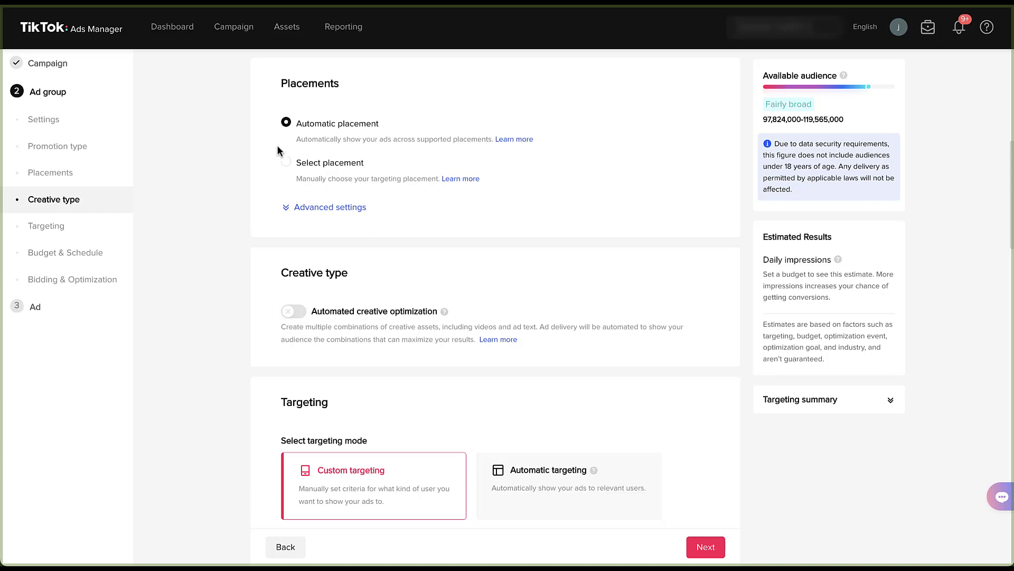
# Pick placements manually on TikTok, News feed app series and Pangle, and expand Advanced settings.
pyautogui.click(286, 162)
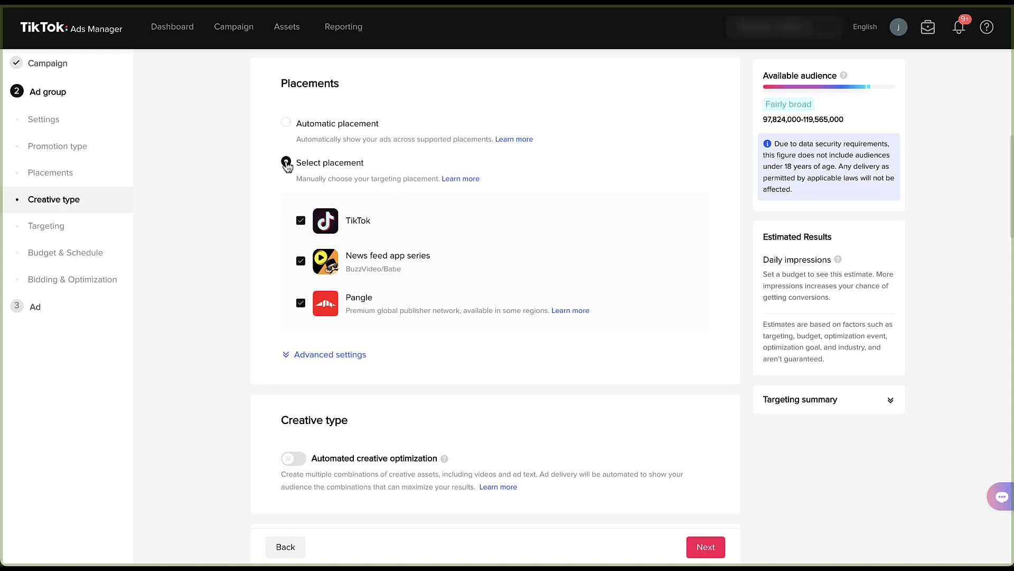
pyautogui.click(288, 354)
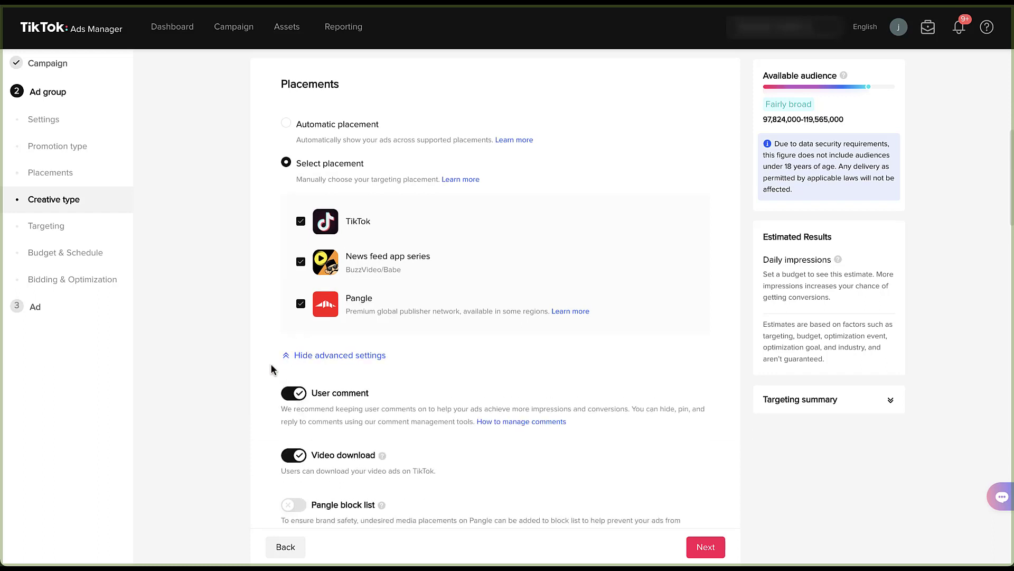
pyautogui.scroll(-3, 270, 368)
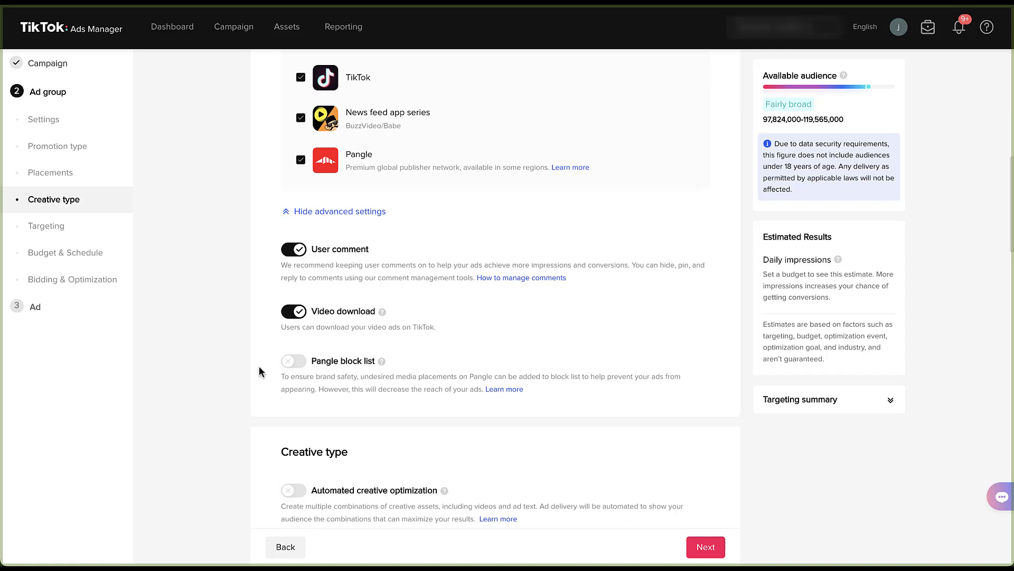
pyautogui.scroll(-3, 259, 365)
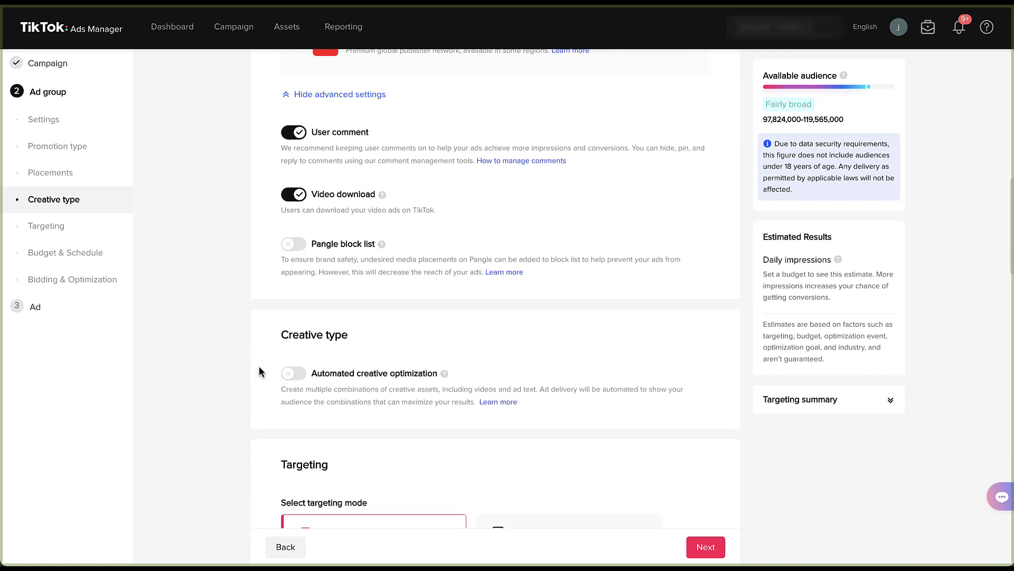
pyautogui.scroll(-4, 259, 366)
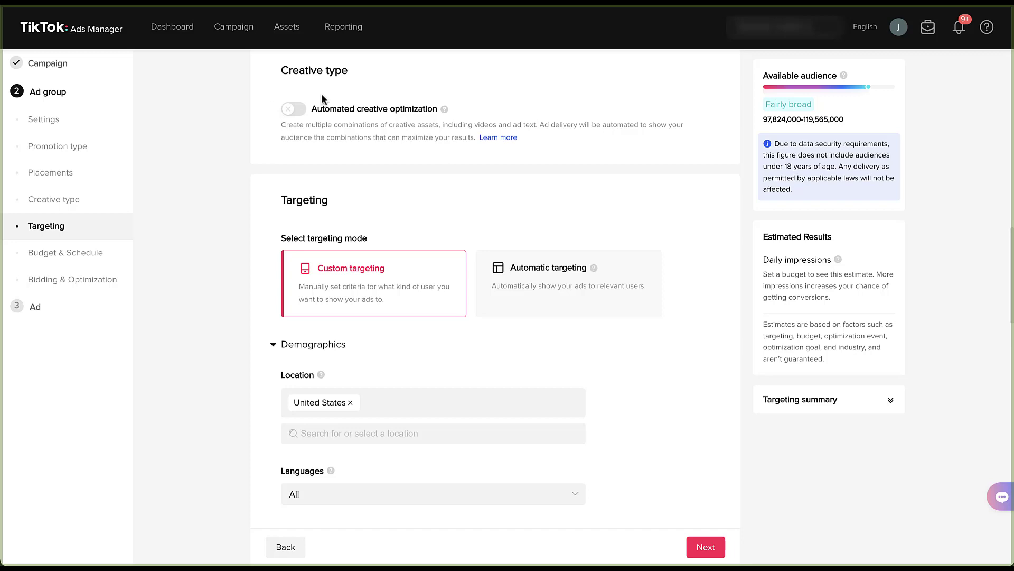
pyautogui.moveTo(446, 110)
pyautogui.scroll(-2, 258, 240)
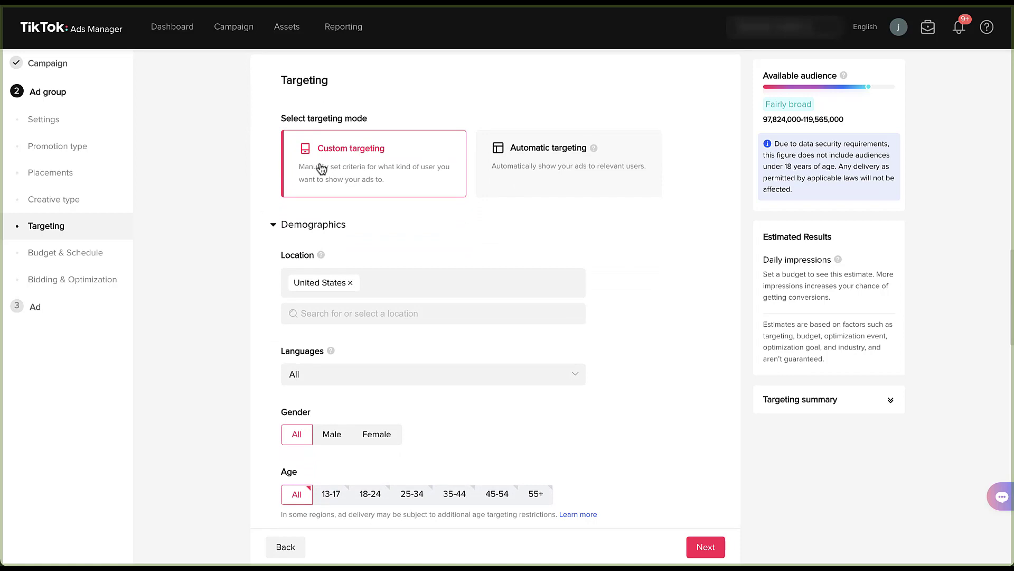
pyautogui.click(527, 181)
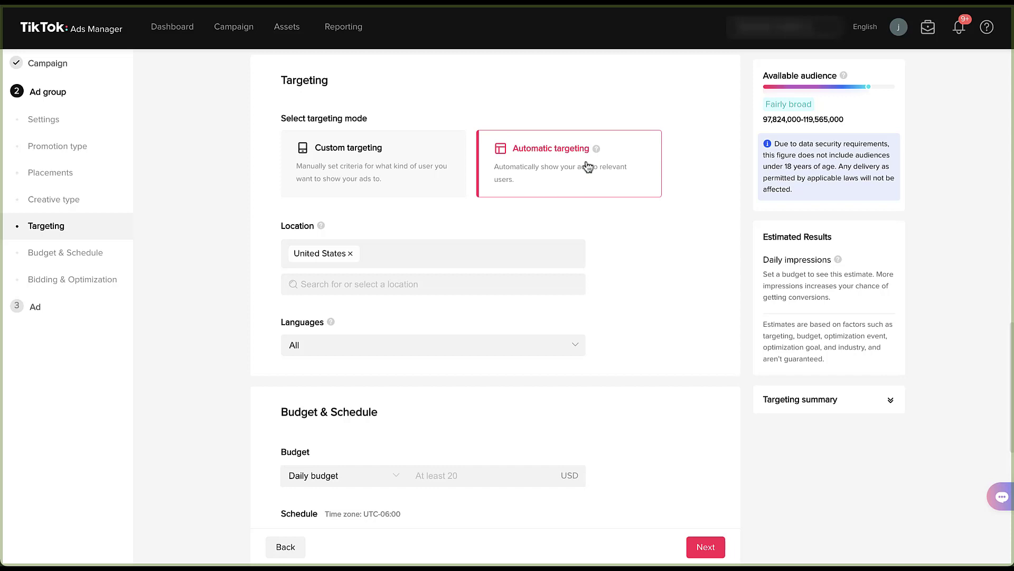
pyautogui.moveTo(598, 154)
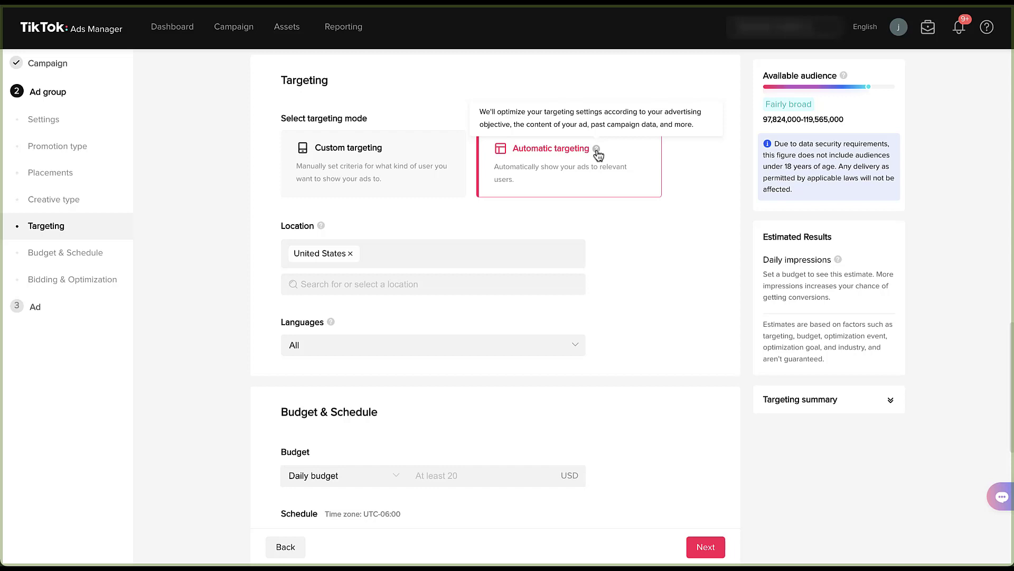
pyautogui.click(443, 191)
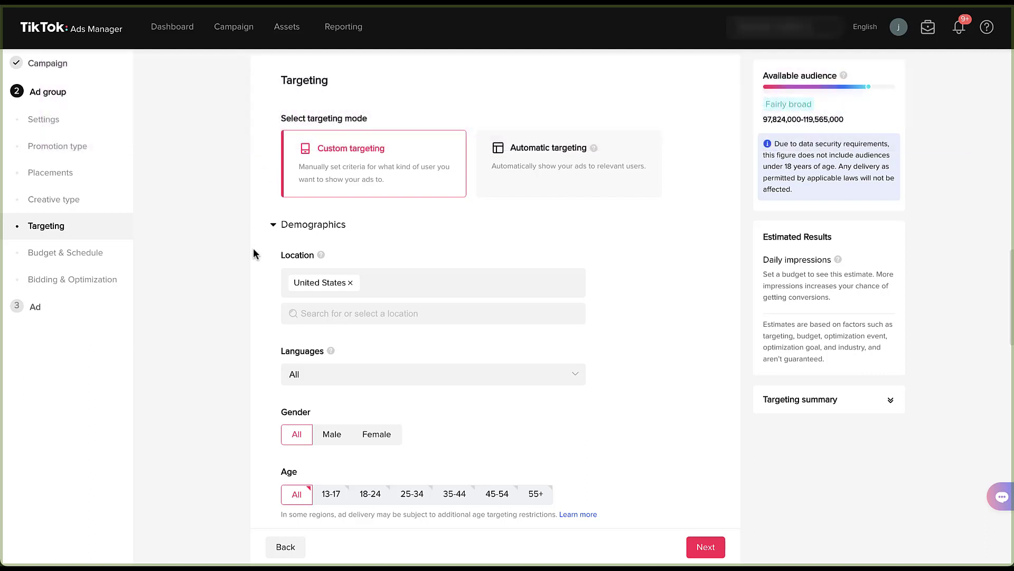
pyautogui.scroll(-3, 252, 254)
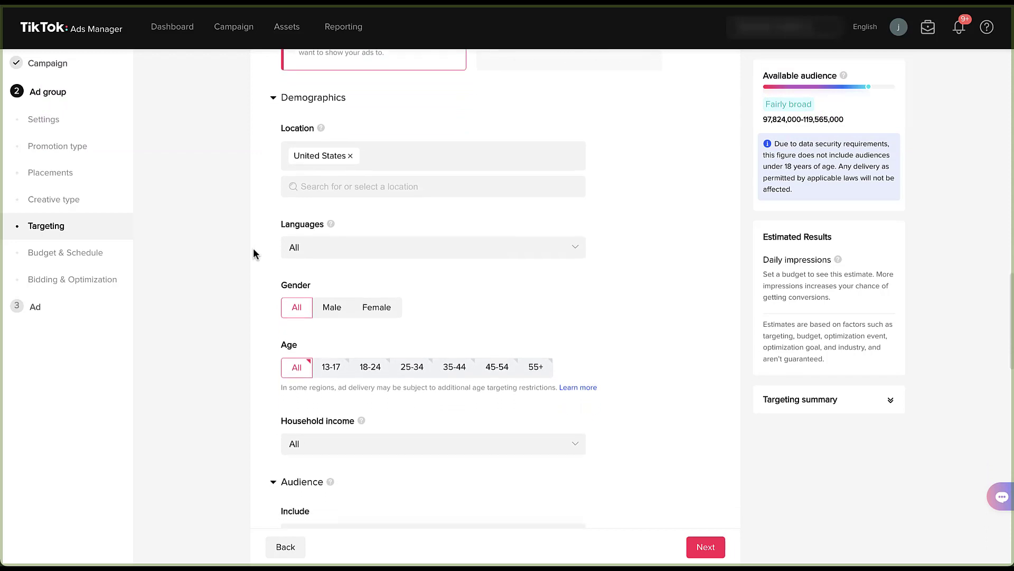
pyautogui.scroll(-1, 253, 253)
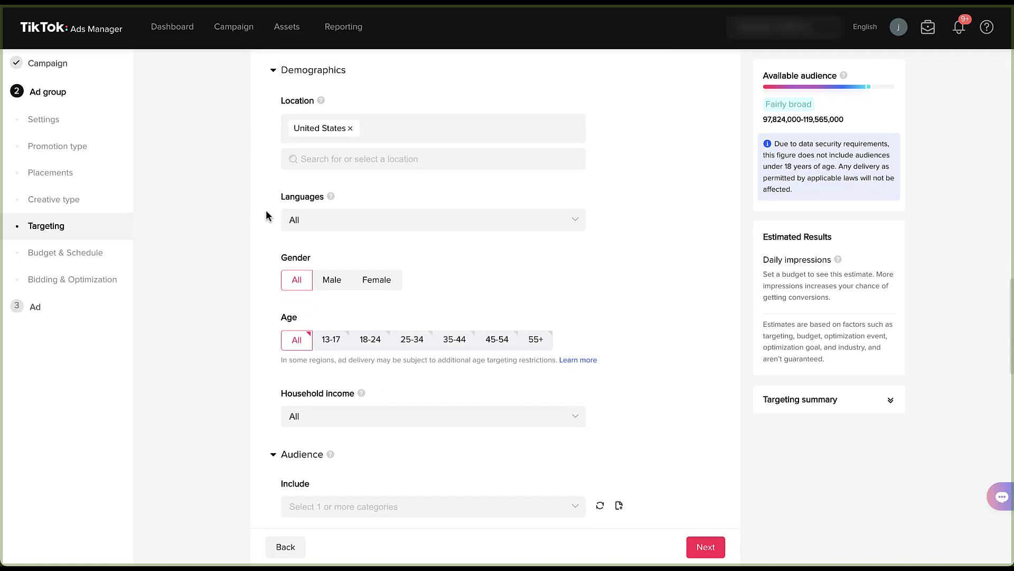
pyautogui.scroll(-5, 266, 211)
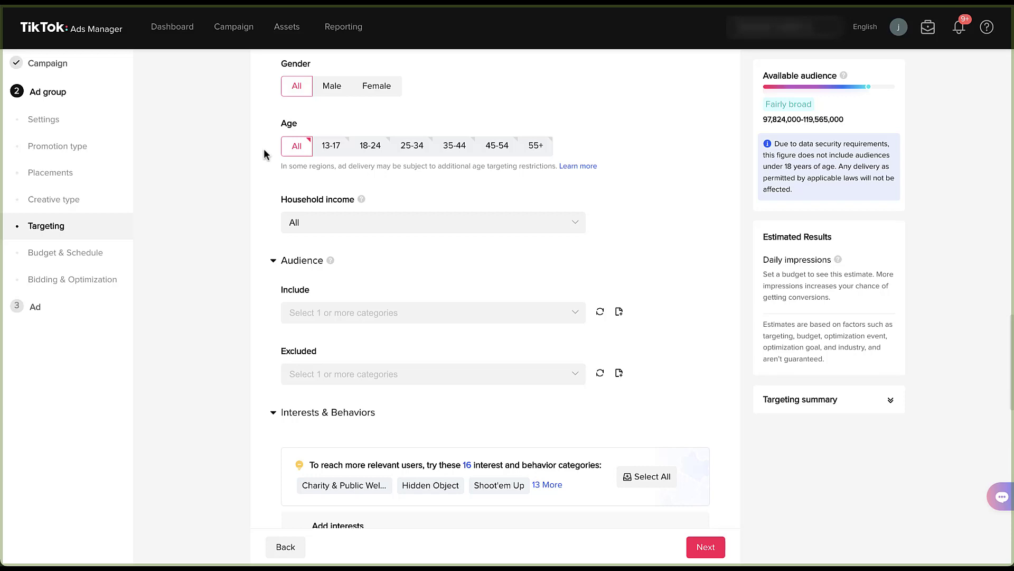
pyautogui.click(381, 231)
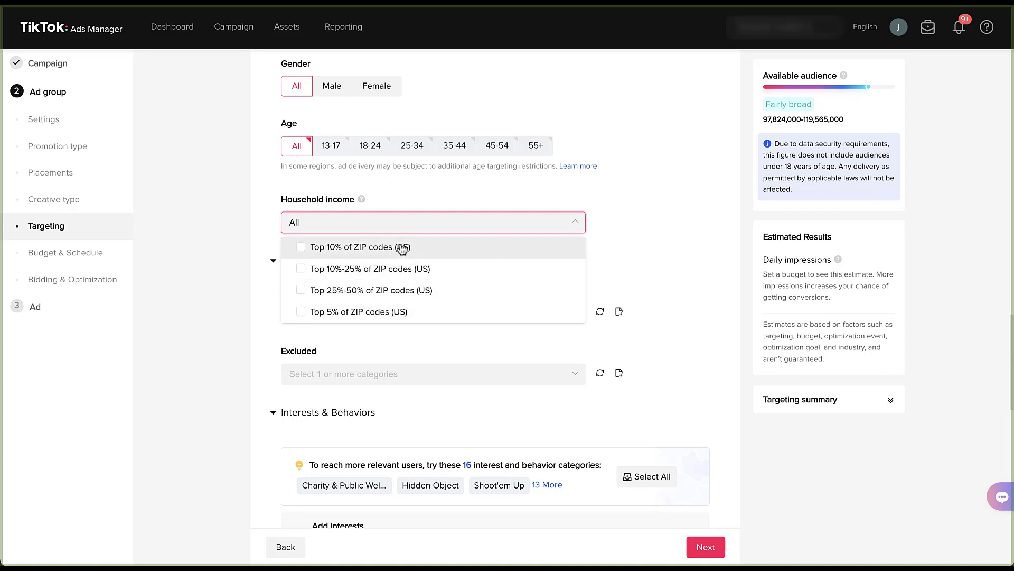
pyautogui.click(265, 221)
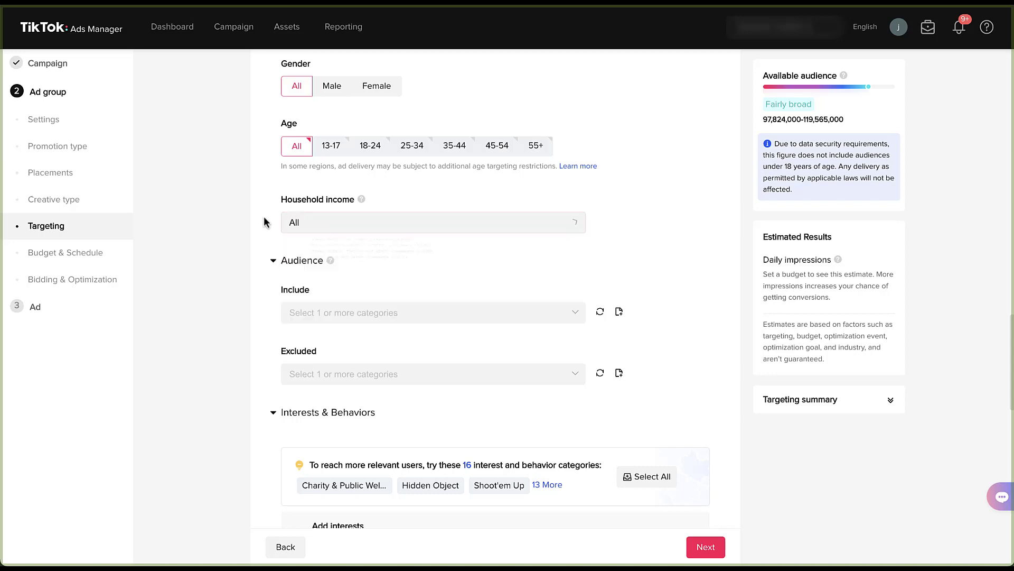
pyautogui.scroll(-1, 265, 222)
pyautogui.scroll(-2, 266, 222)
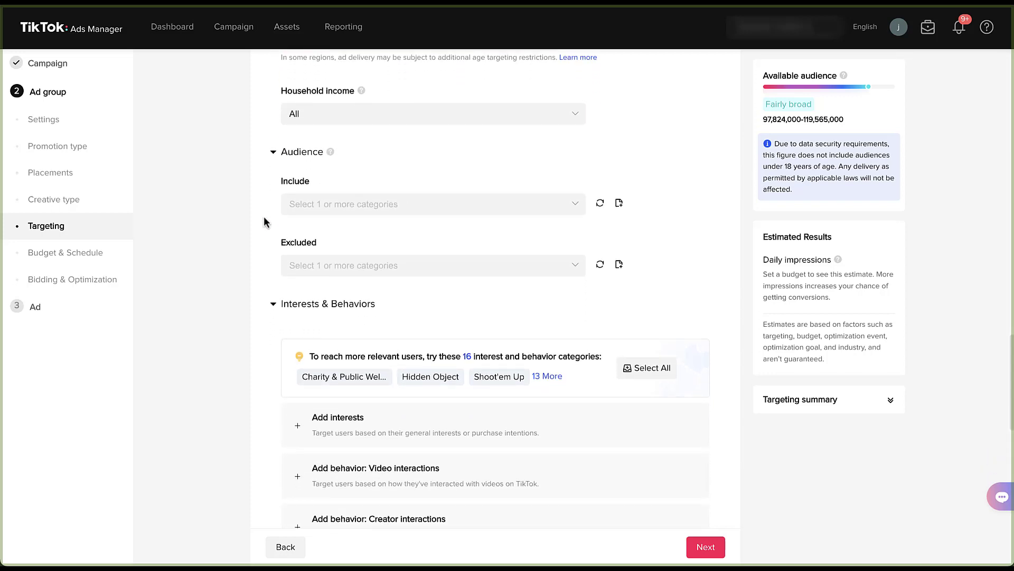
pyautogui.click(372, 211)
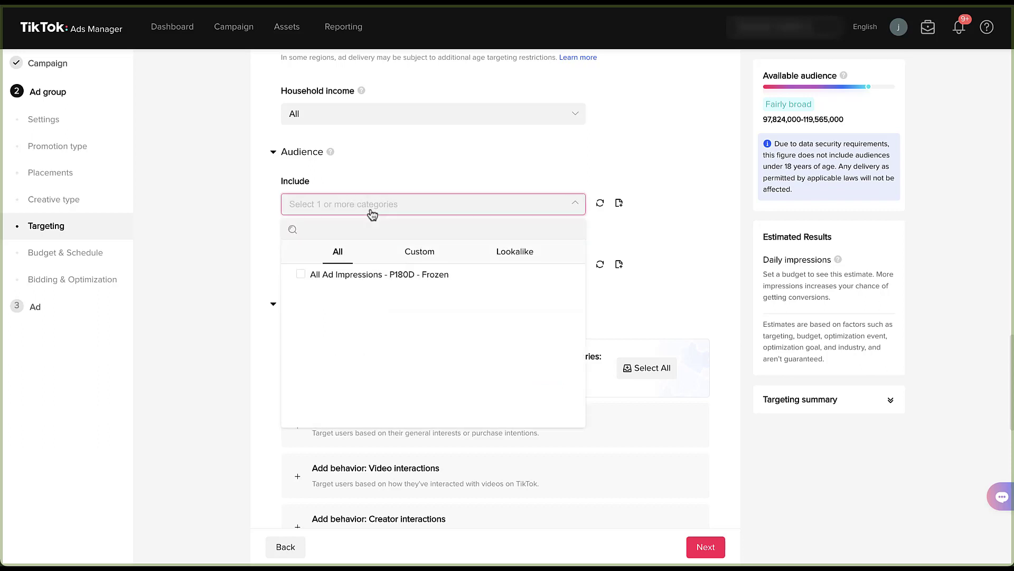
pyautogui.click(271, 206)
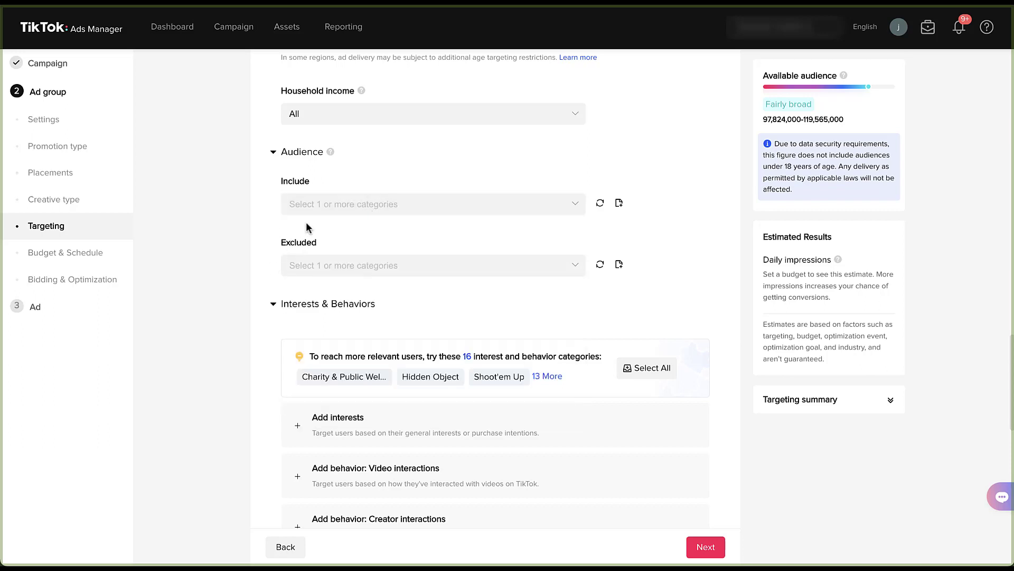
pyautogui.click(330, 210)
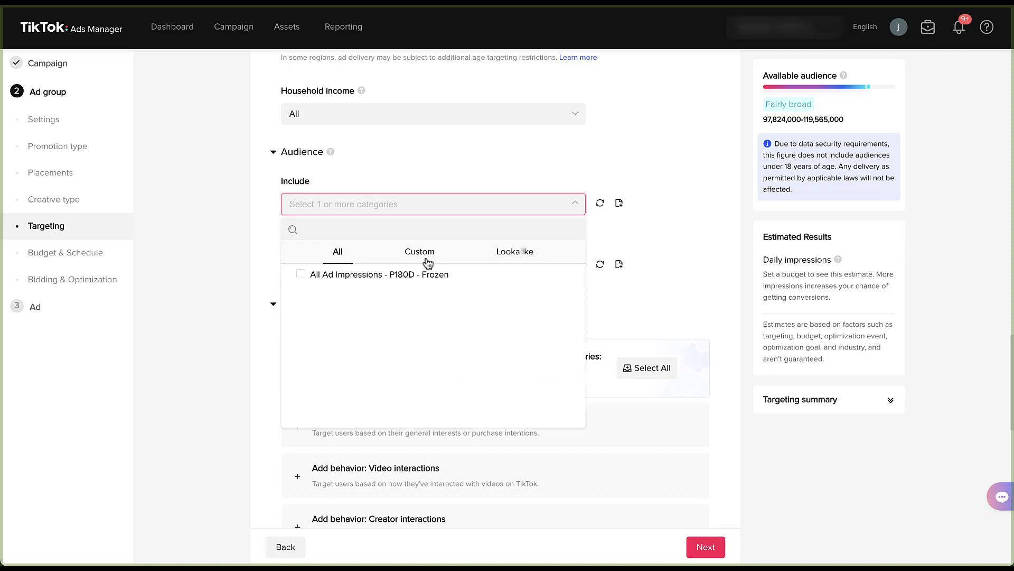
pyautogui.click(266, 210)
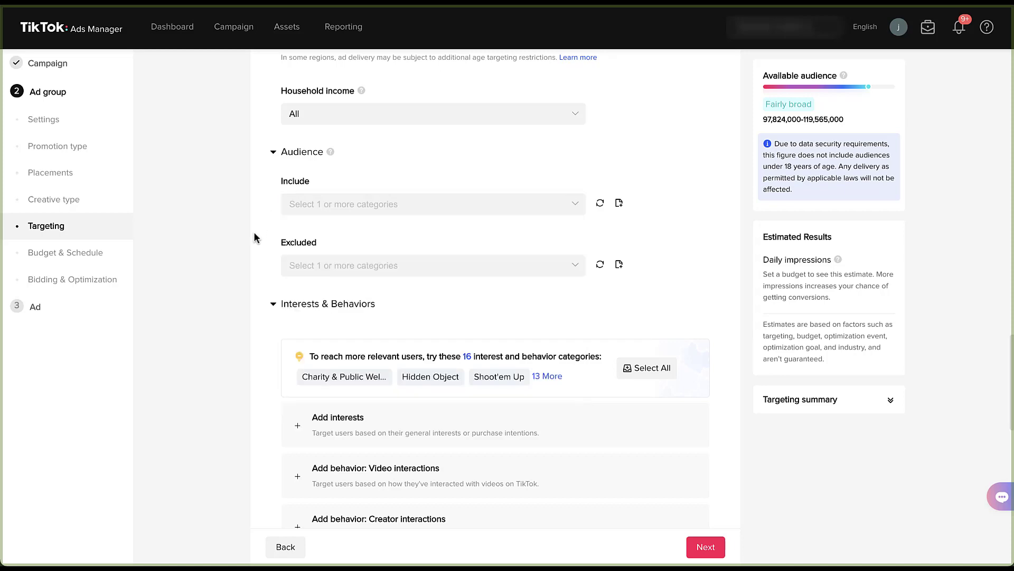
pyautogui.scroll(-3, 255, 234)
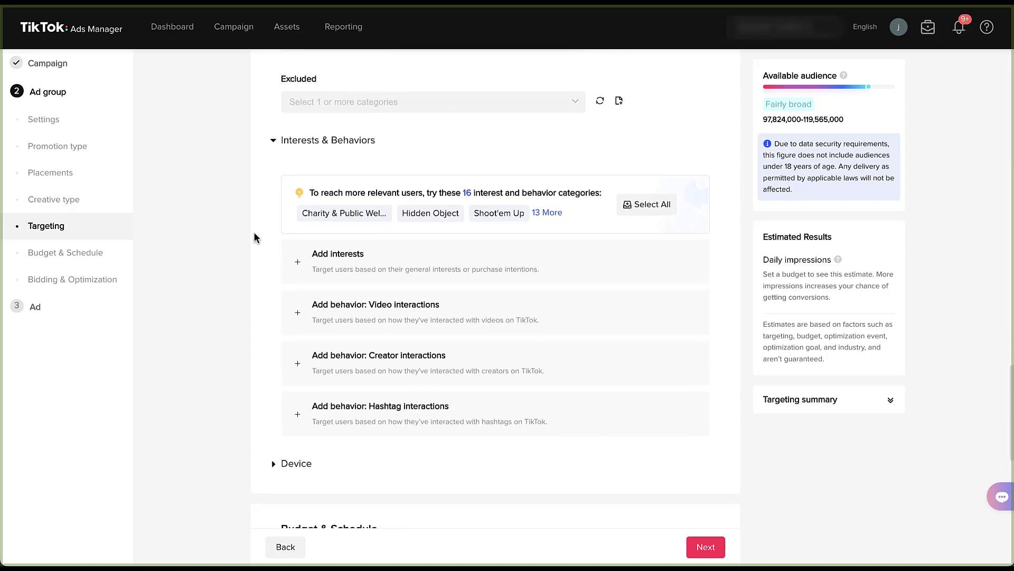
pyautogui.scroll(-1, 254, 237)
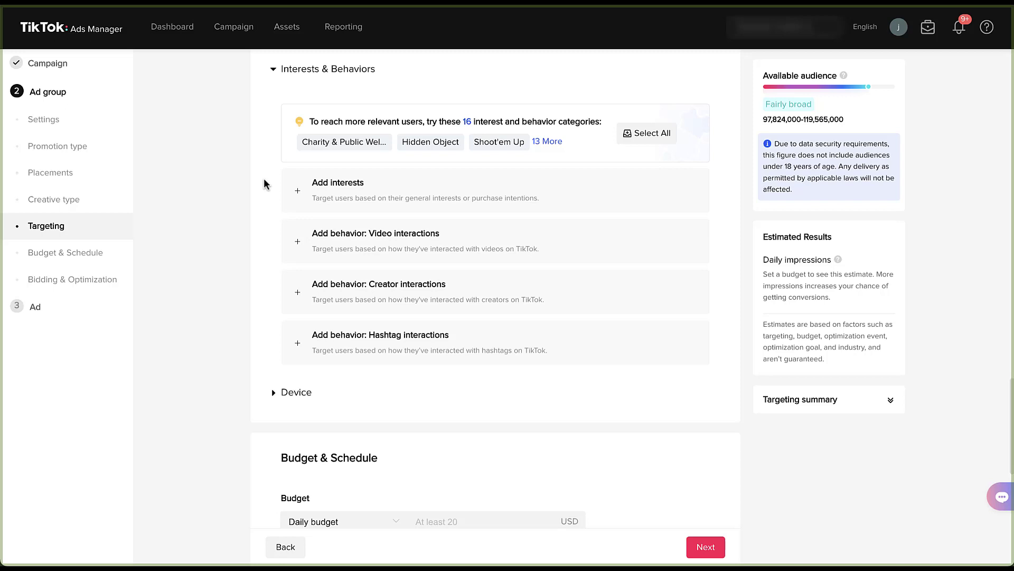
pyautogui.click(298, 193)
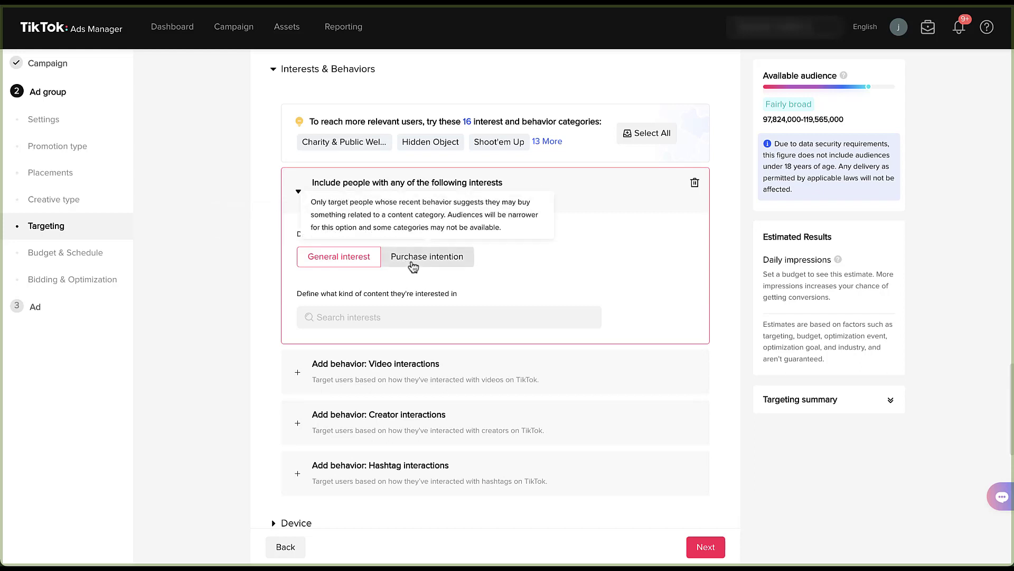
pyautogui.click(365, 322)
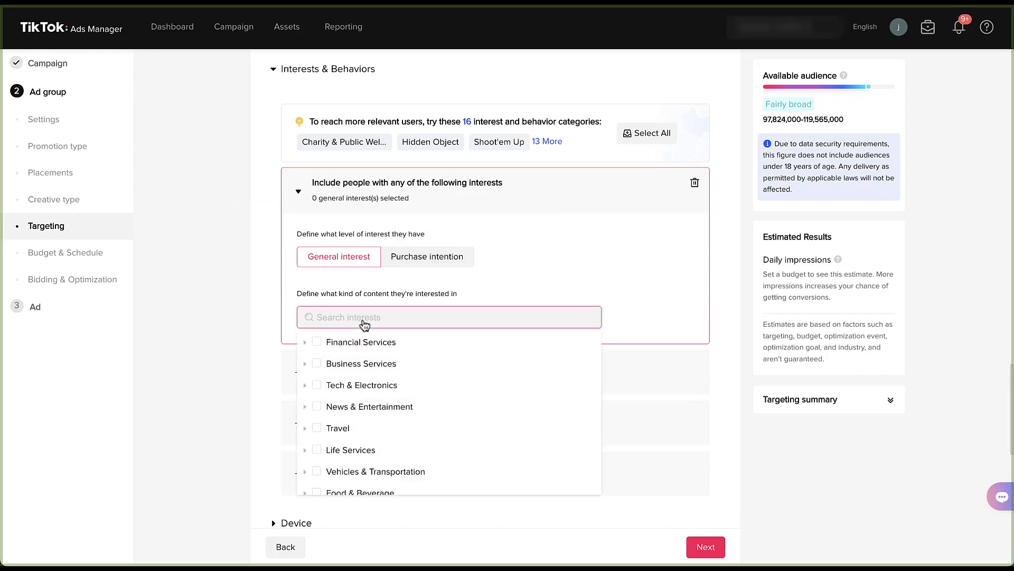
pyautogui.click(305, 342)
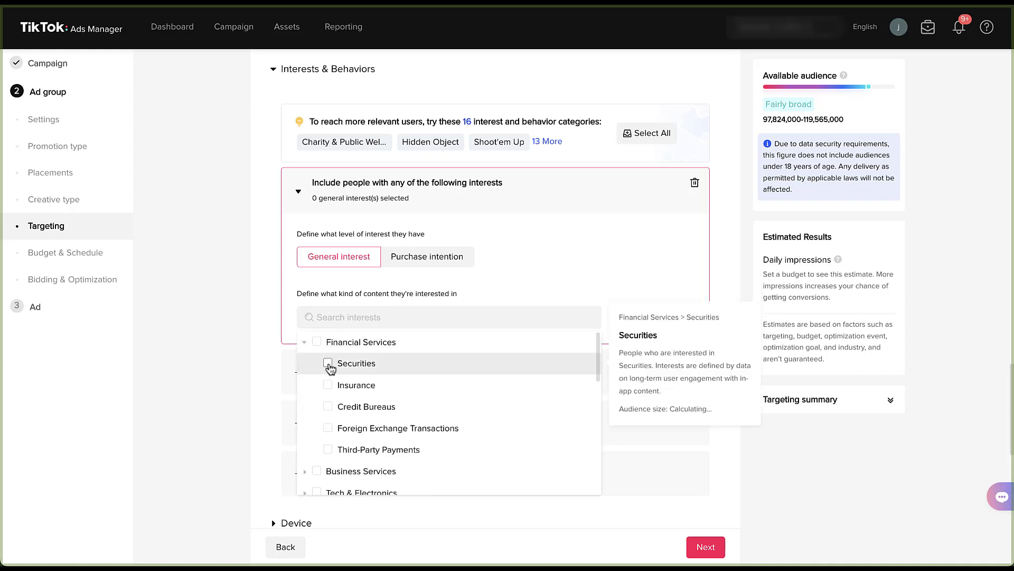
pyautogui.click(264, 270)
pyautogui.click(296, 197)
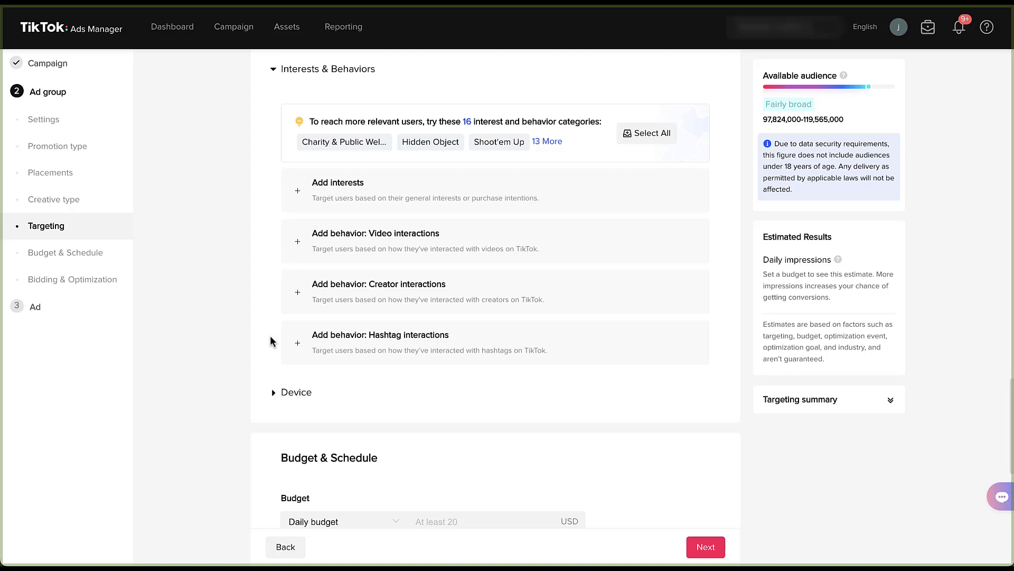
# Expand Device targeting, leaving OS, connection type, carriers and device price at defaults.
pyautogui.click(274, 393)
pyautogui.scroll(-5, 257, 423)
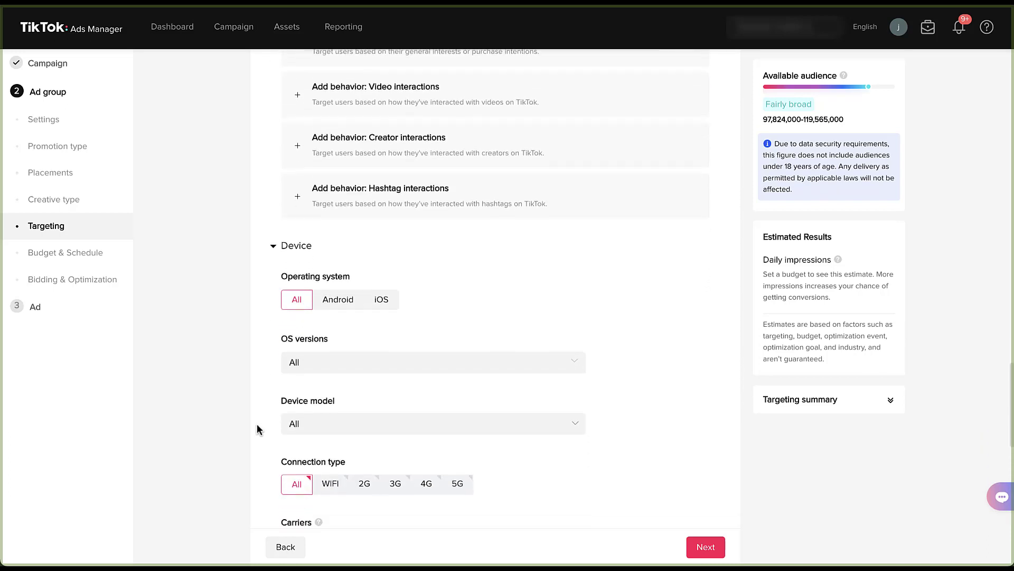
pyautogui.scroll(-2, 257, 423)
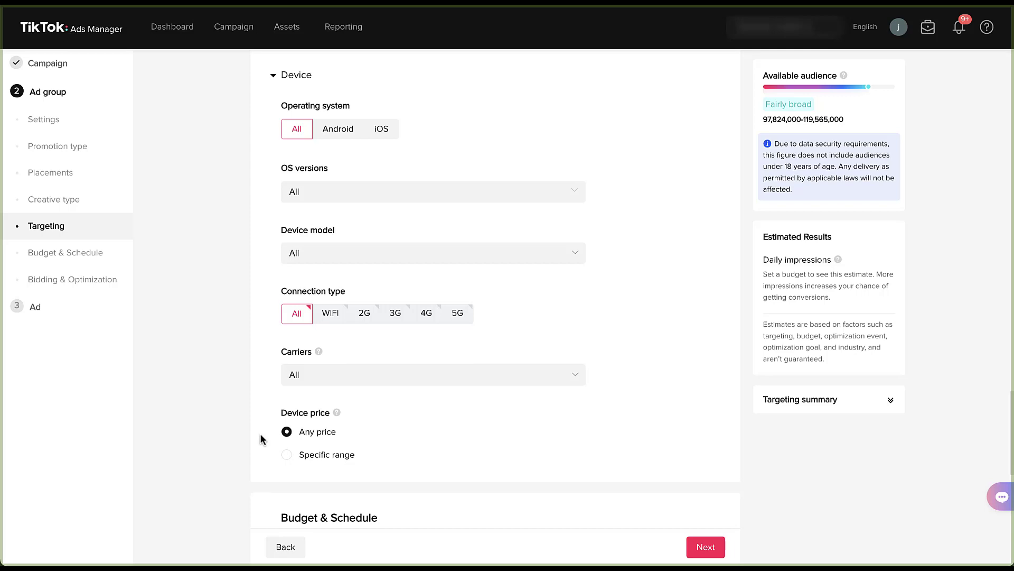
# Keep the ad group budget type as Daily.
pyautogui.scroll(-4, 260, 438)
pyautogui.scroll(-3, 260, 438)
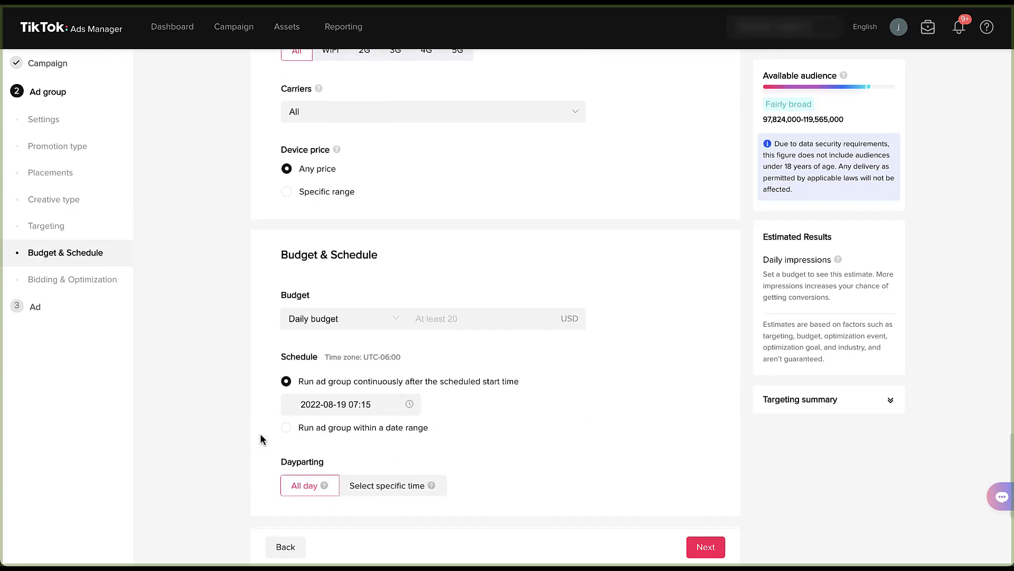
pyautogui.scroll(-2, 260, 433)
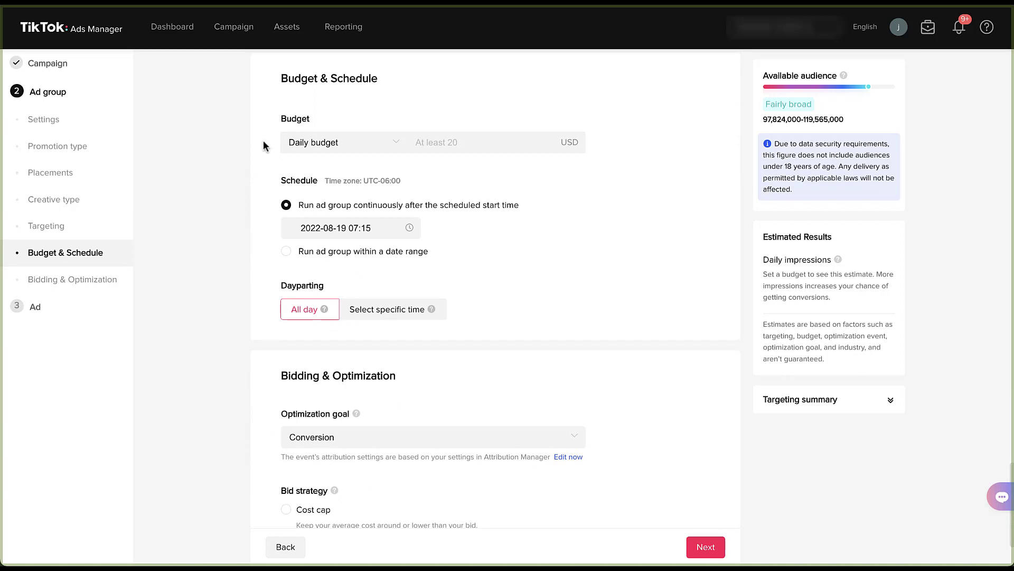
pyautogui.click(306, 150)
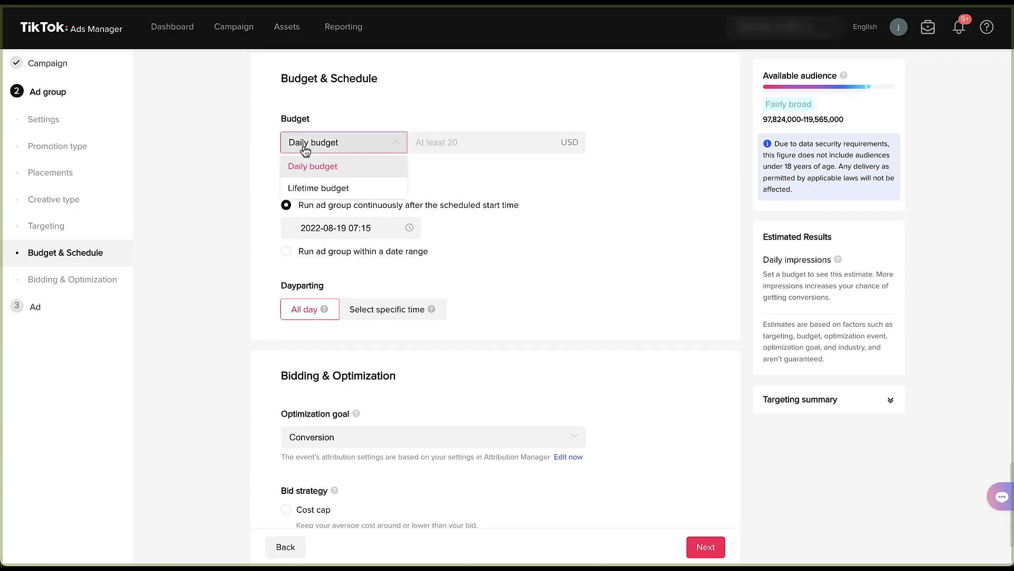
pyautogui.click(458, 163)
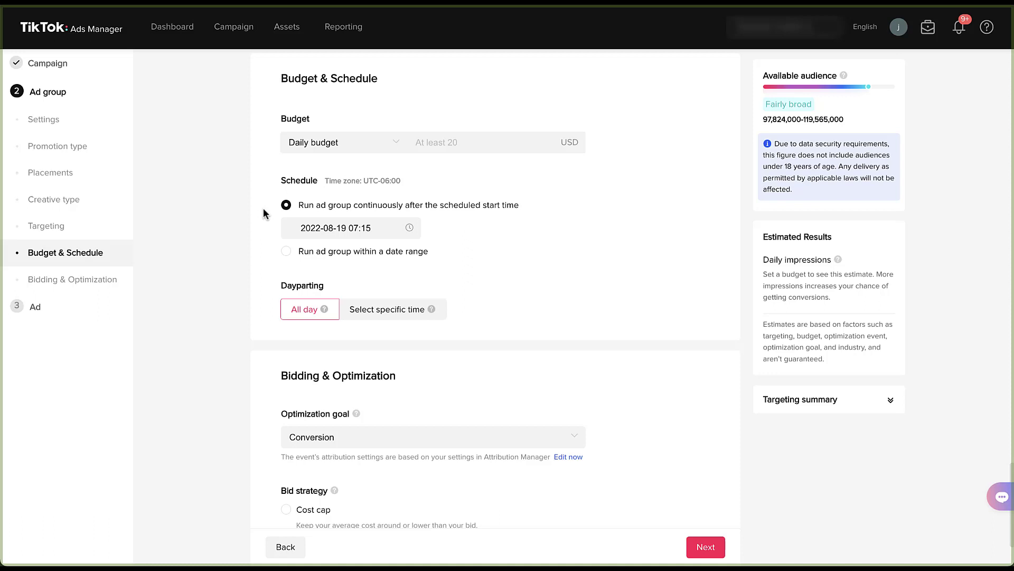
pyautogui.click(286, 251)
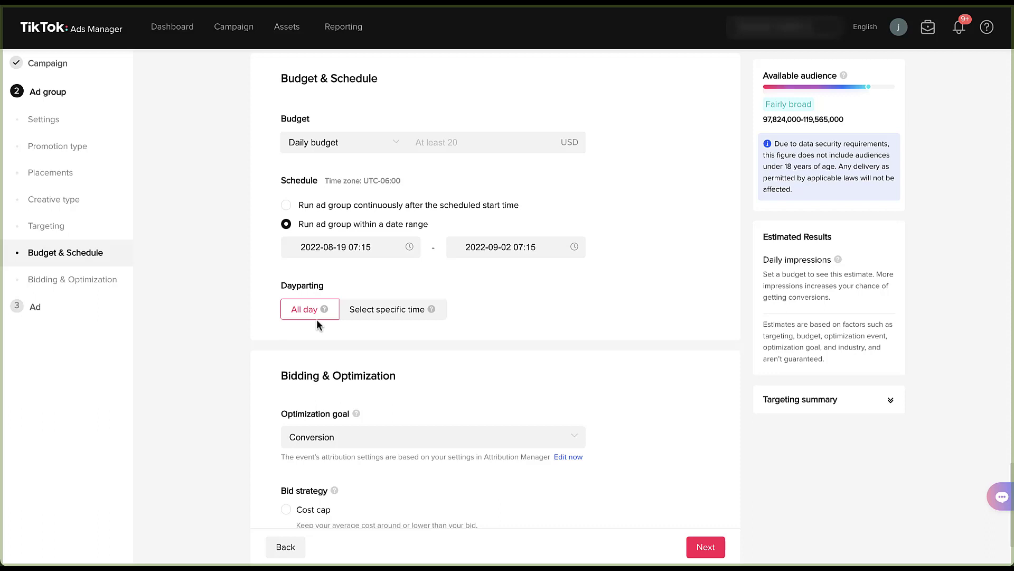
pyautogui.click(379, 316)
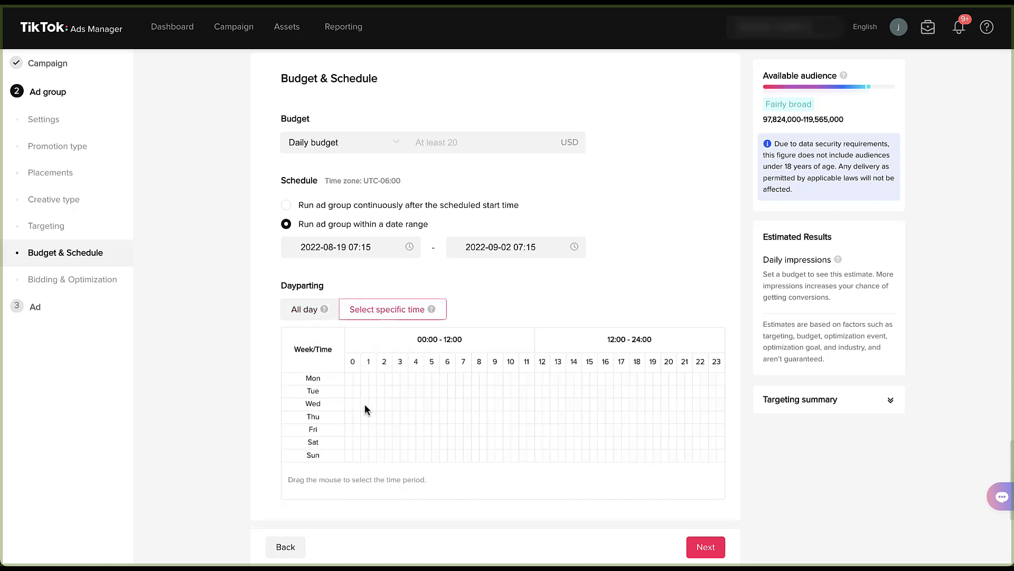
pyautogui.moveTo(365, 402); pyautogui.dragTo(575, 398)
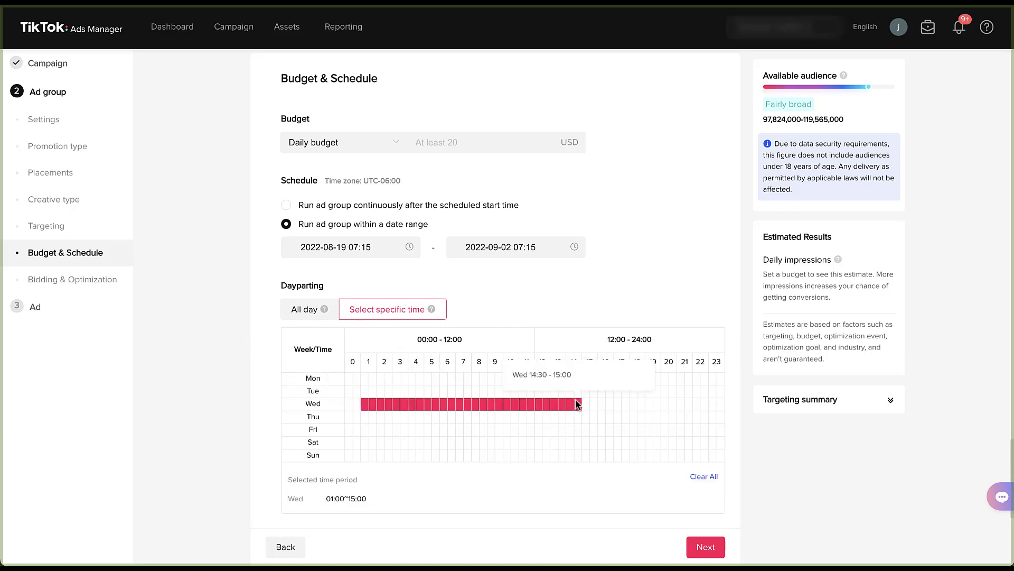
pyautogui.click(696, 475)
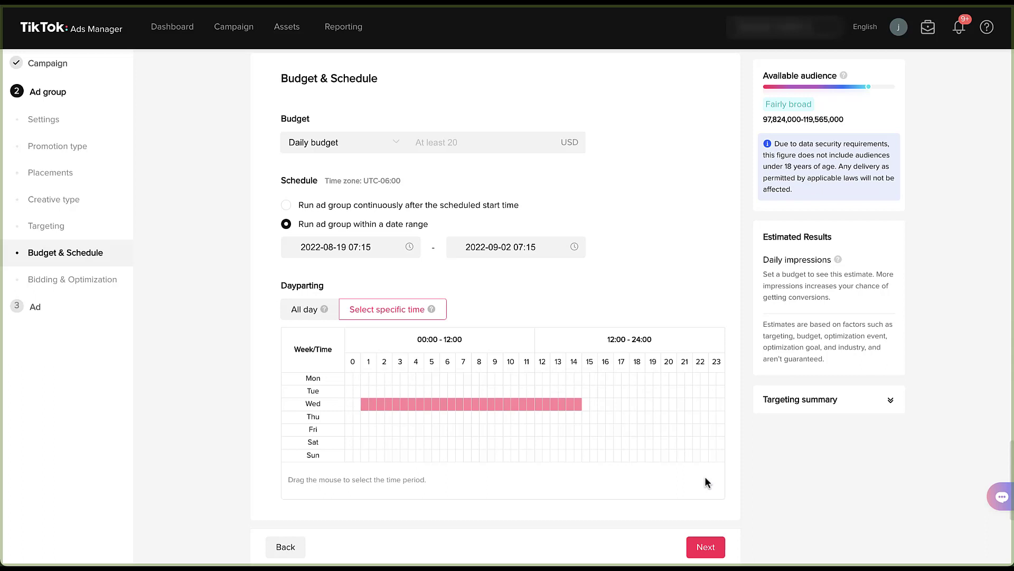
pyautogui.click(281, 311)
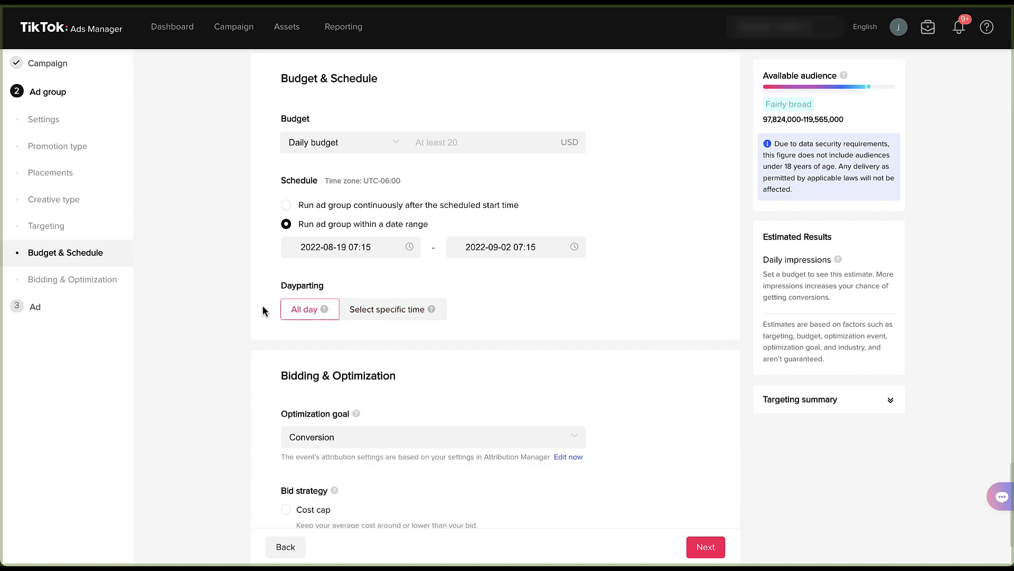
pyautogui.scroll(-2, 262, 310)
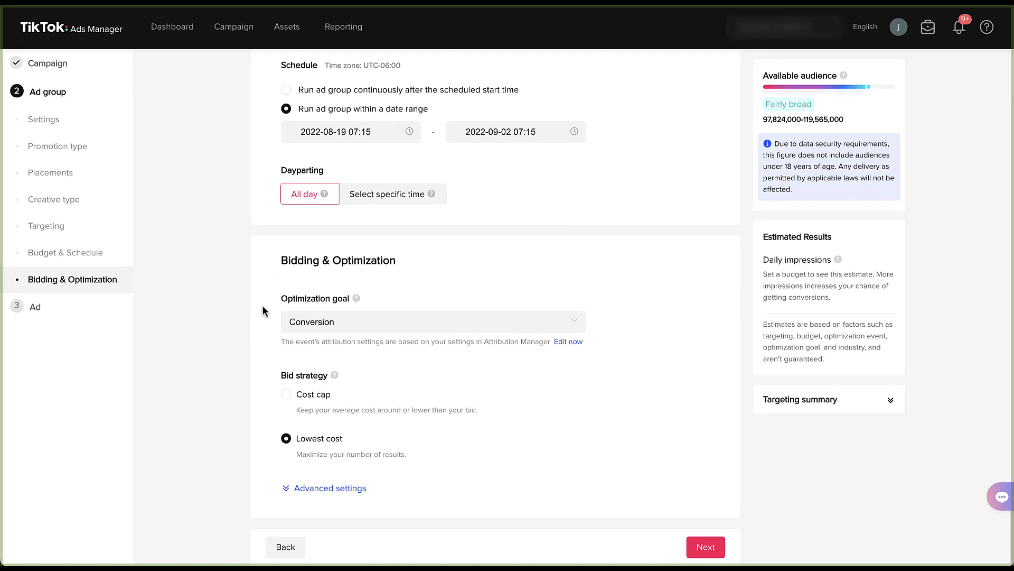
pyautogui.click(366, 330)
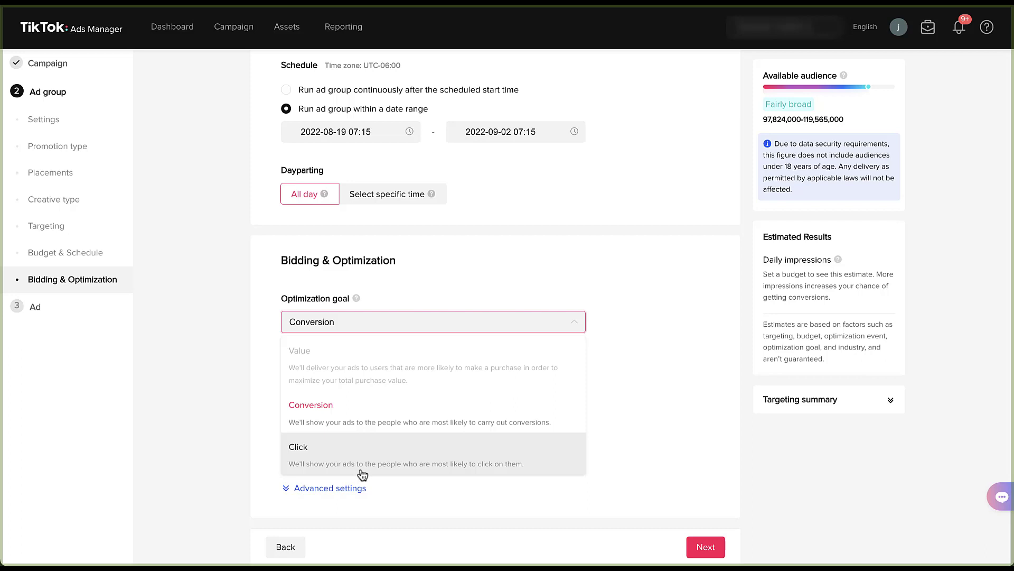
pyautogui.moveTo(438, 378)
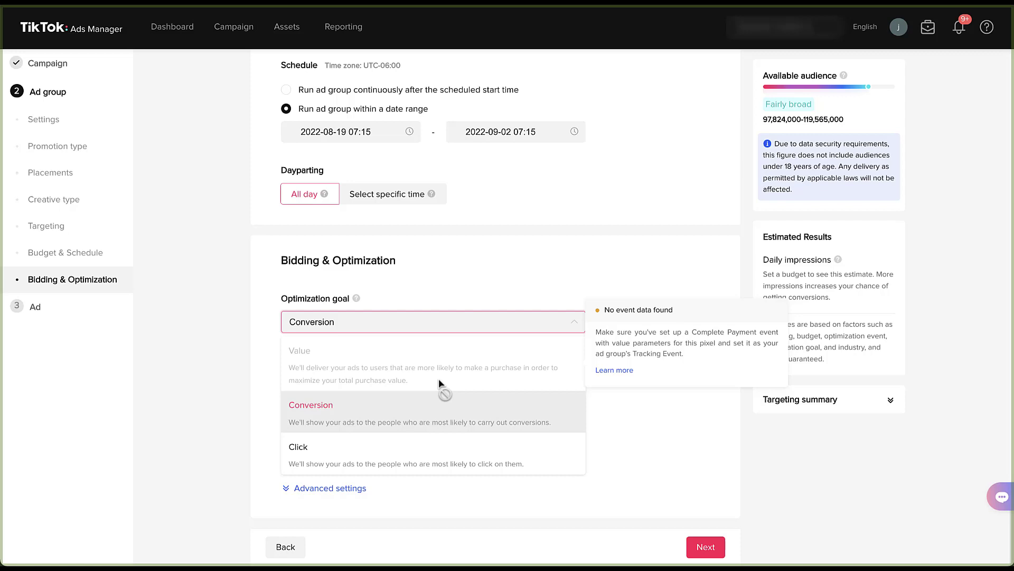
pyautogui.click(258, 316)
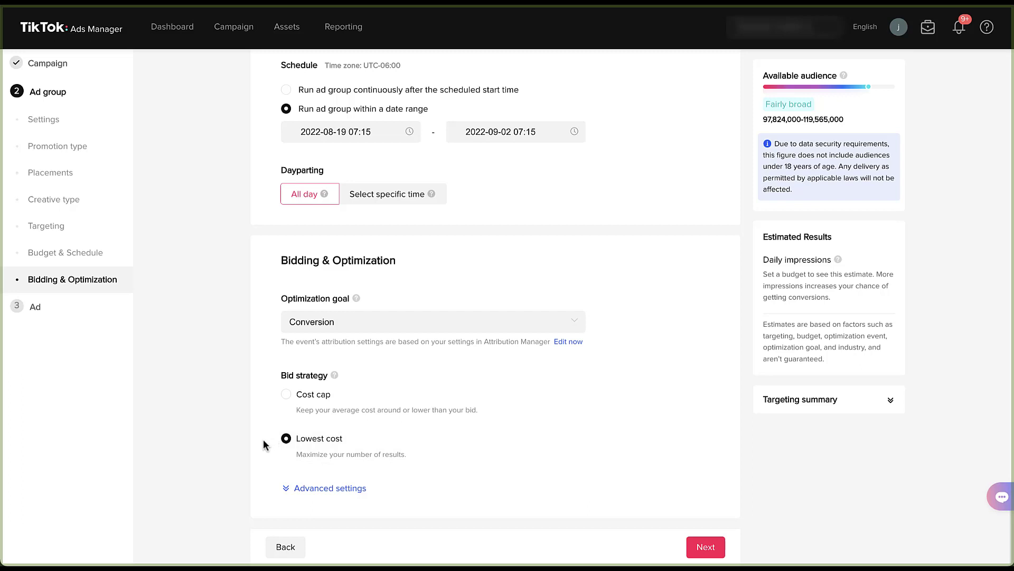
pyautogui.click(285, 485)
pyautogui.scroll(-2, 269, 472)
pyautogui.scroll(-1, 269, 477)
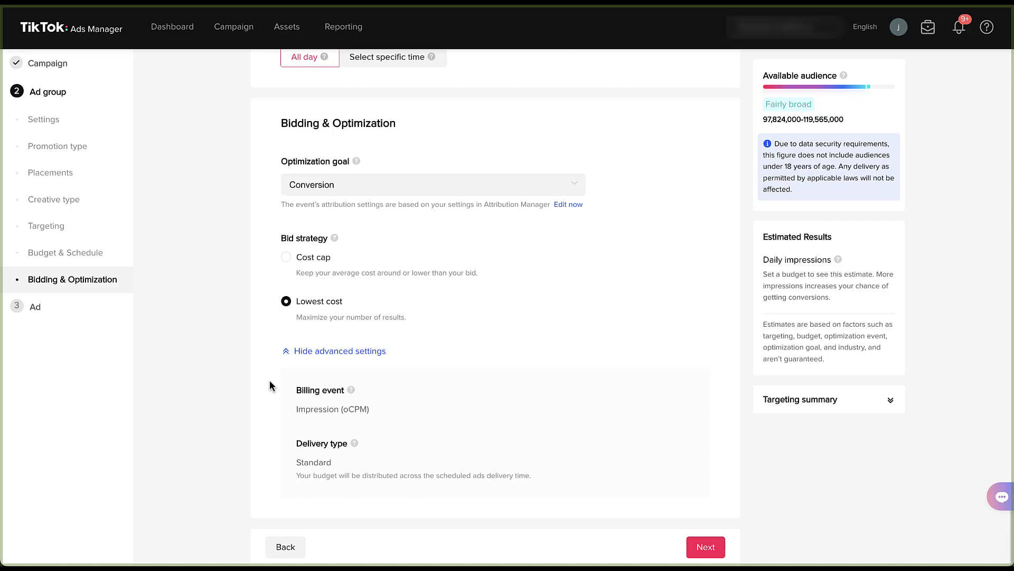
pyautogui.click(287, 354)
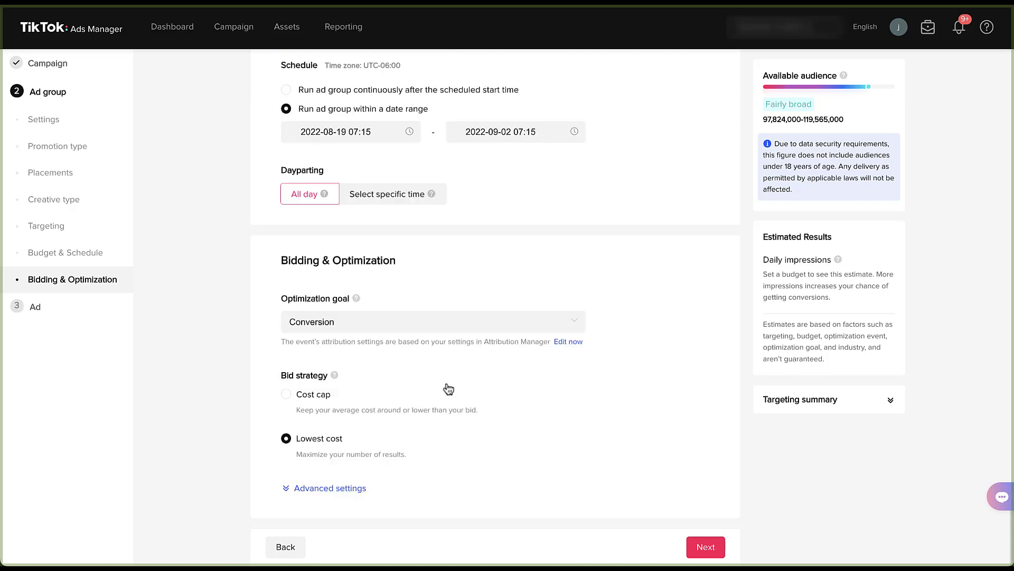
# Advance to the Ad step and scroll past Identity and Ad details to Destination page.
pyautogui.click(706, 550)
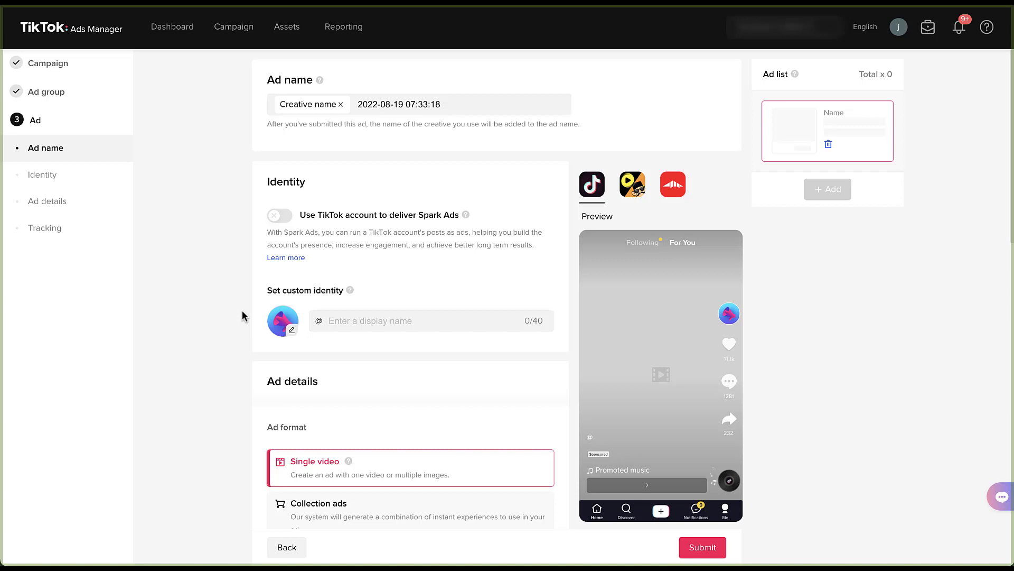
pyautogui.scroll(-5, 242, 311)
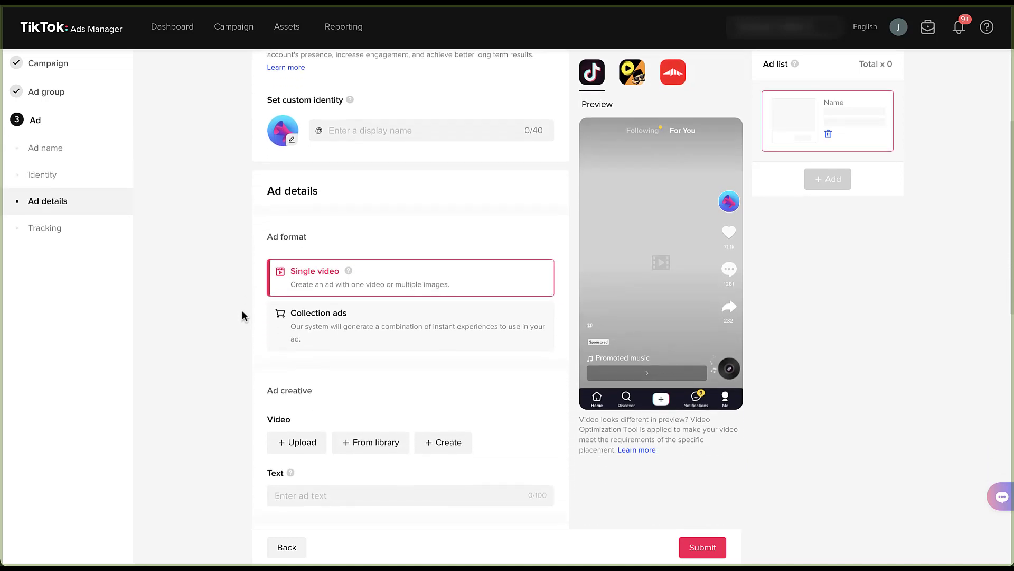
pyautogui.scroll(-1, 242, 310)
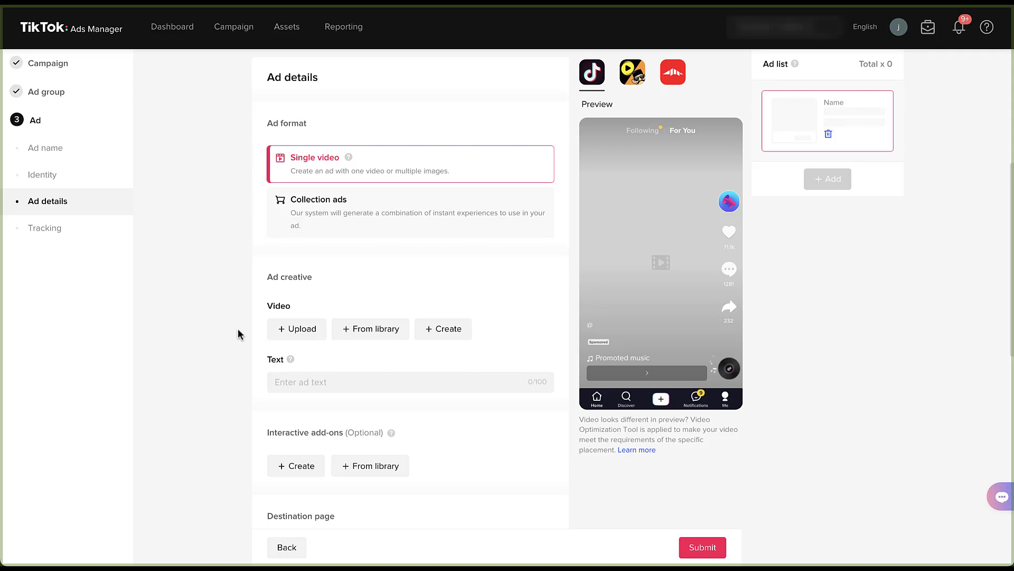
pyautogui.scroll(-1, 238, 329)
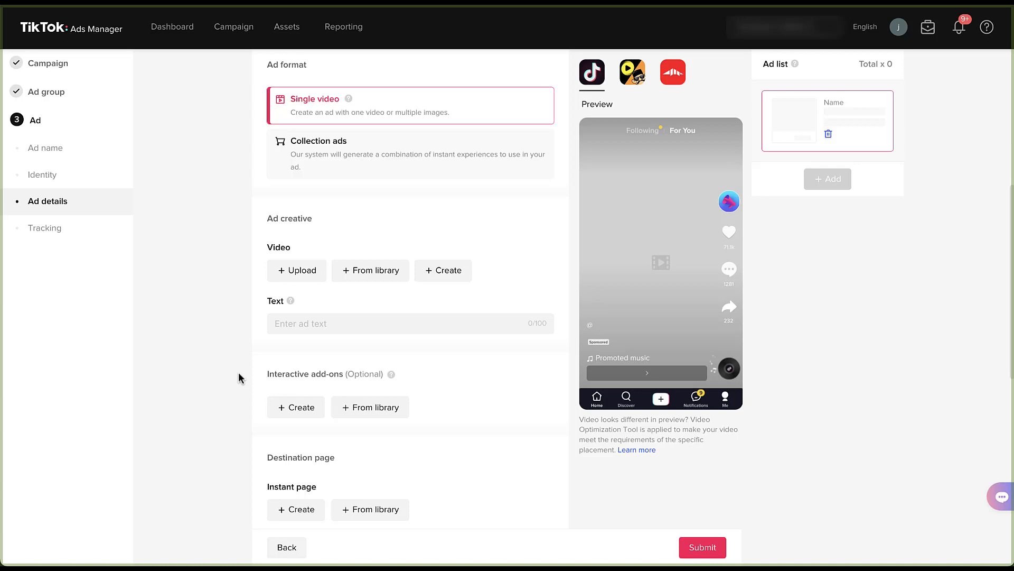
# Set the call to action to Standard with Learn more as the text.
pyautogui.scroll(-3, 245, 372)
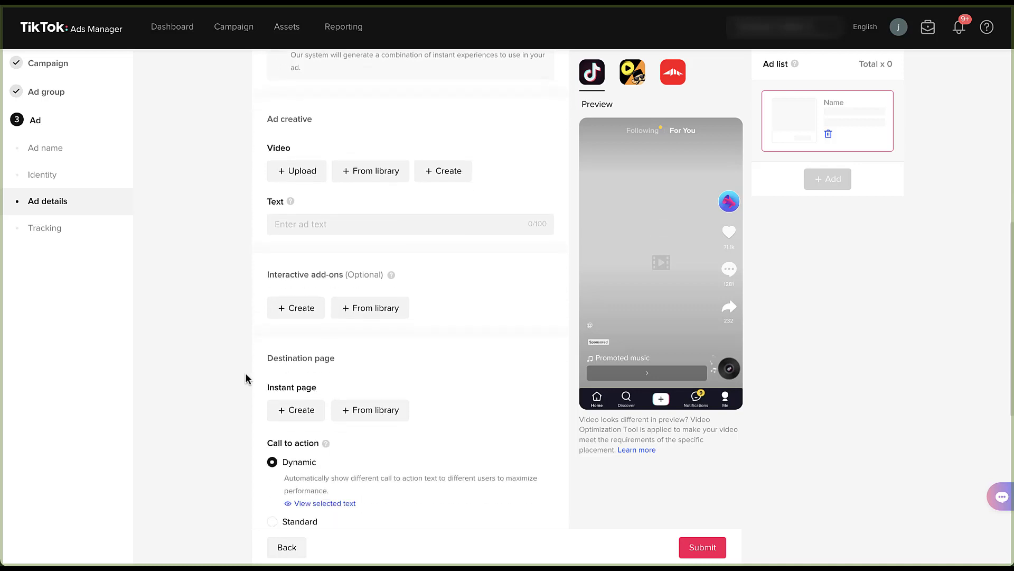
pyautogui.scroll(-5, 245, 373)
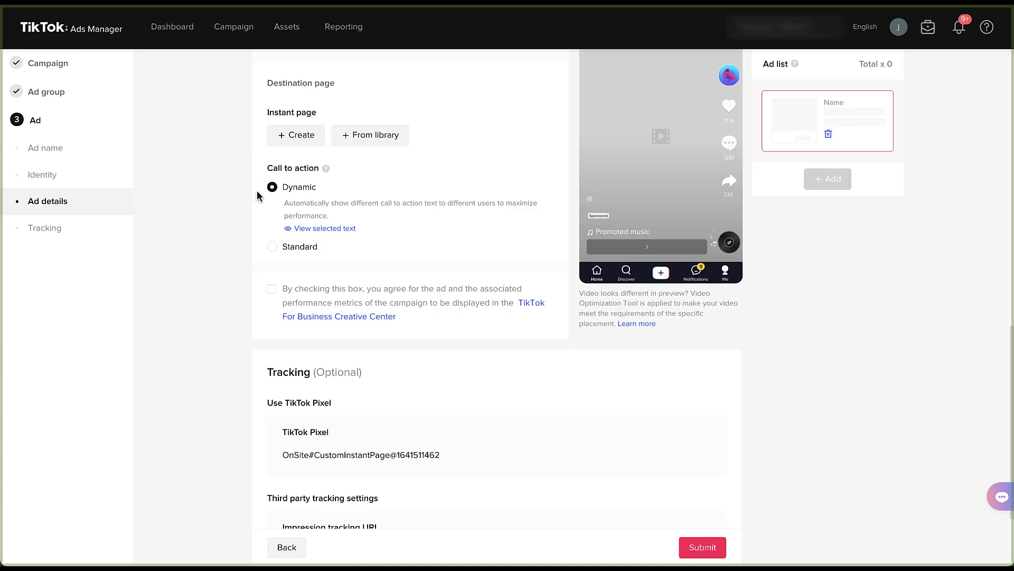
pyautogui.click(271, 247)
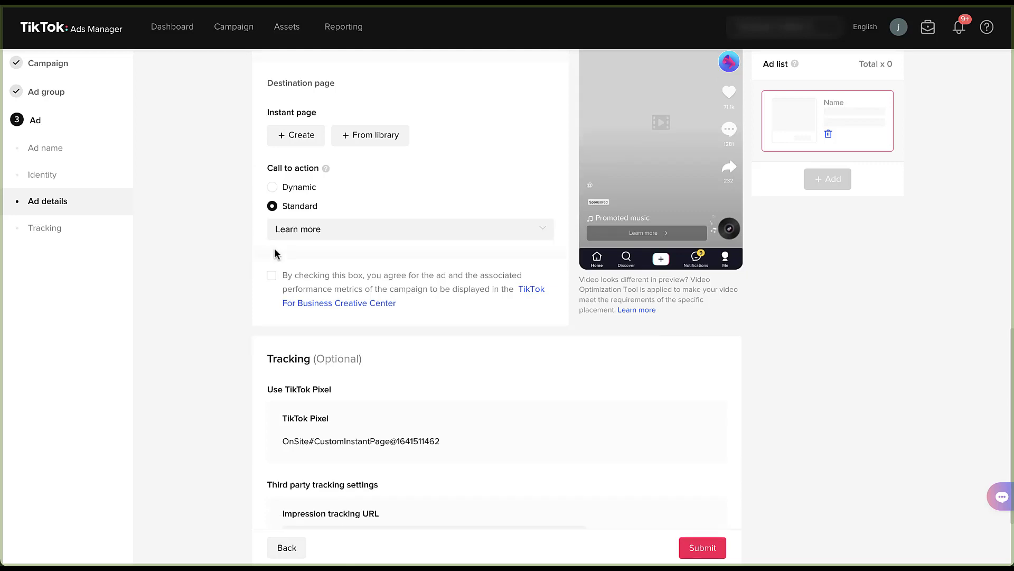
pyautogui.click(363, 237)
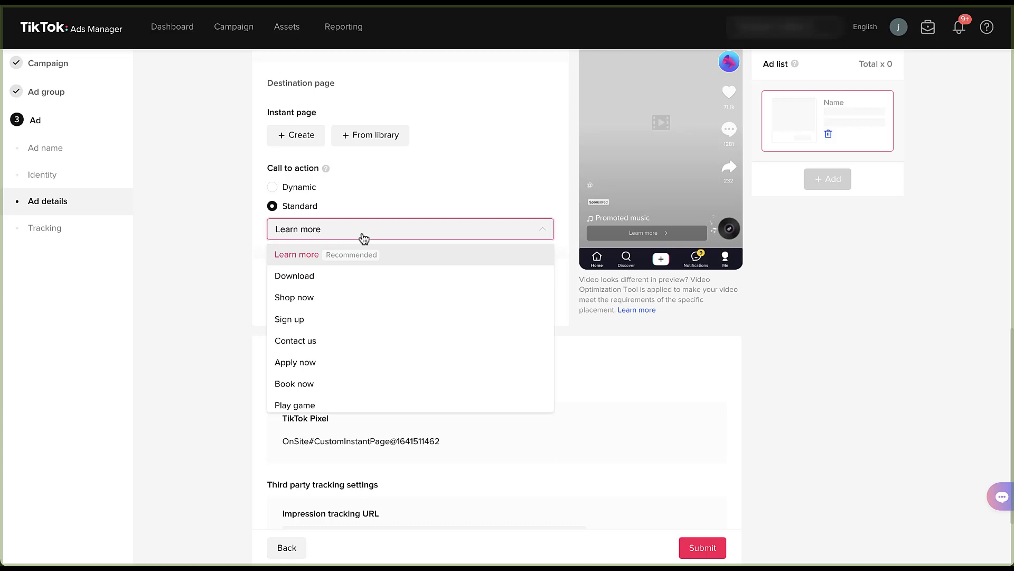
pyautogui.click(260, 231)
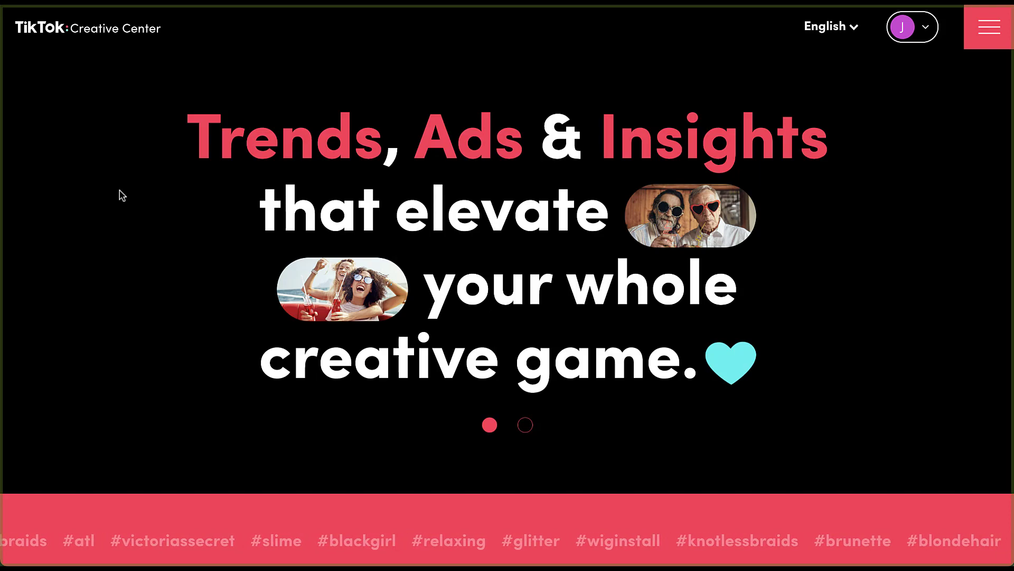
pyautogui.scroll(-5, 122, 196)
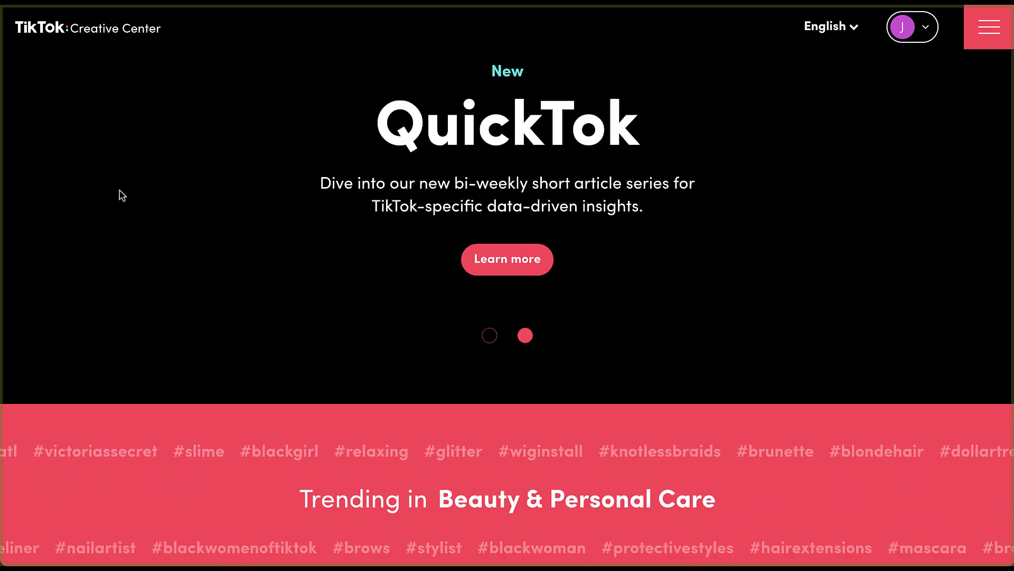
pyautogui.scroll(-6, 122, 195)
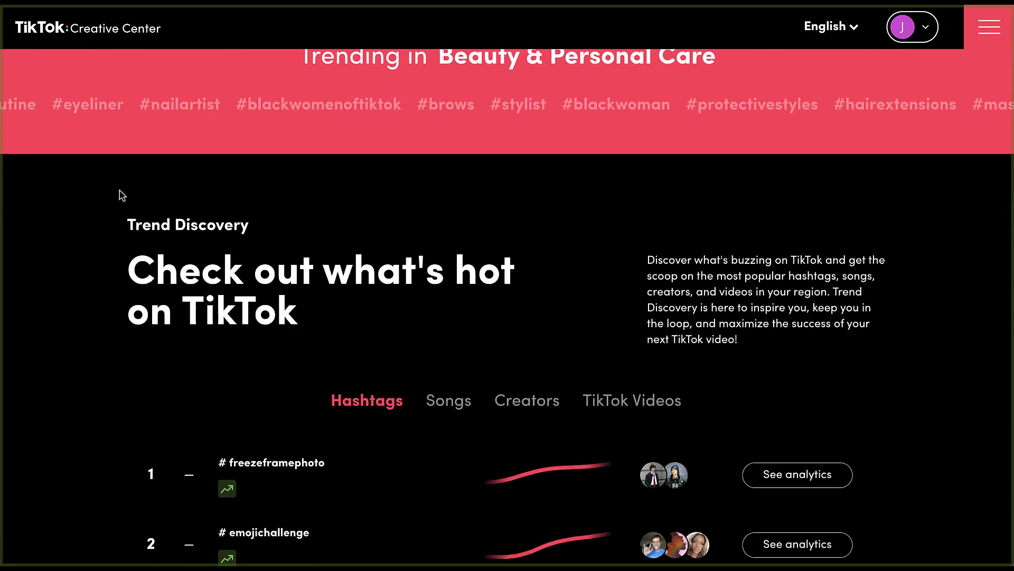
pyautogui.scroll(-4, 122, 195)
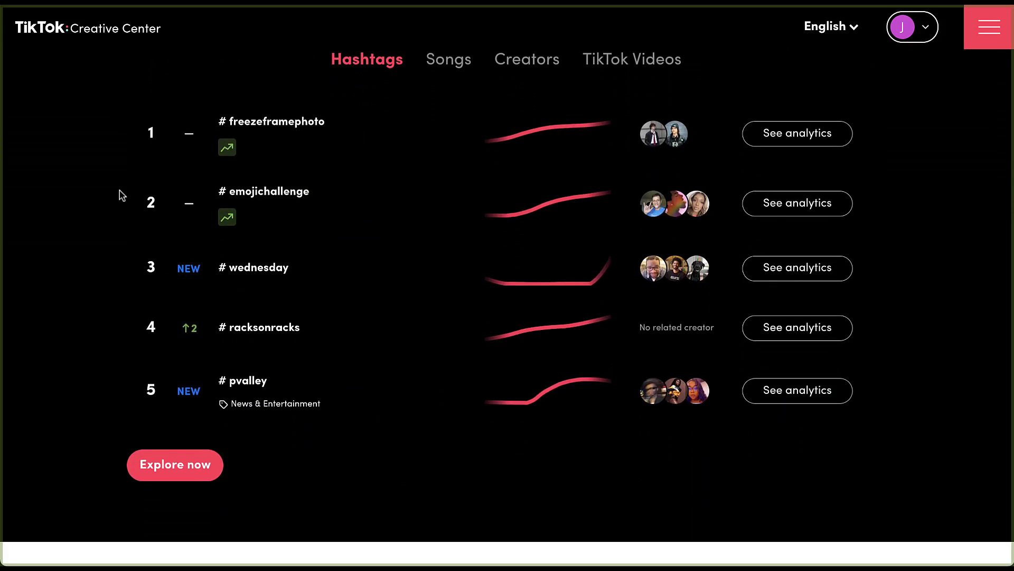
pyautogui.scroll(-10, 122, 196)
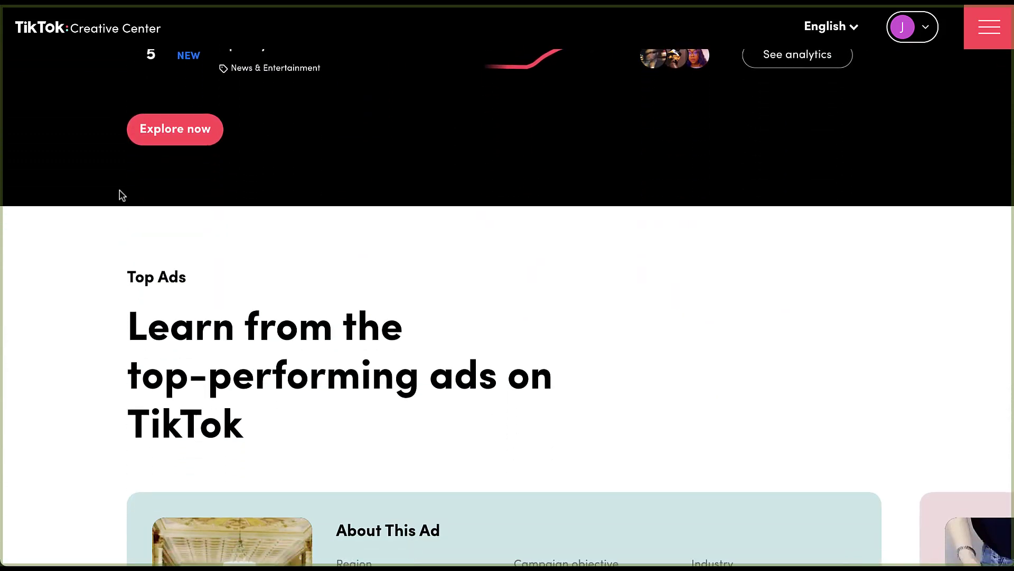
pyautogui.scroll(-1, 122, 195)
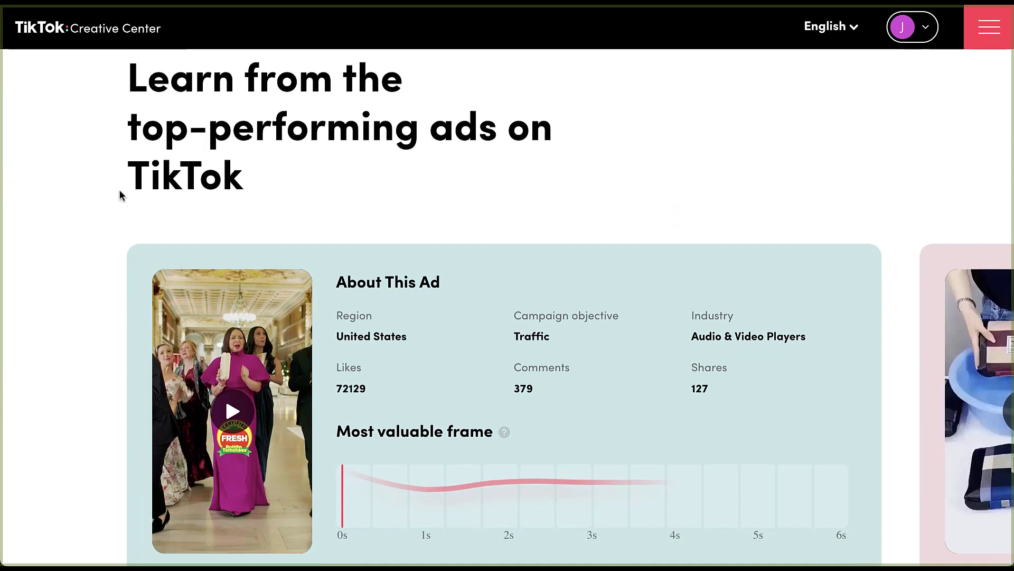
pyautogui.scroll(15, 122, 196)
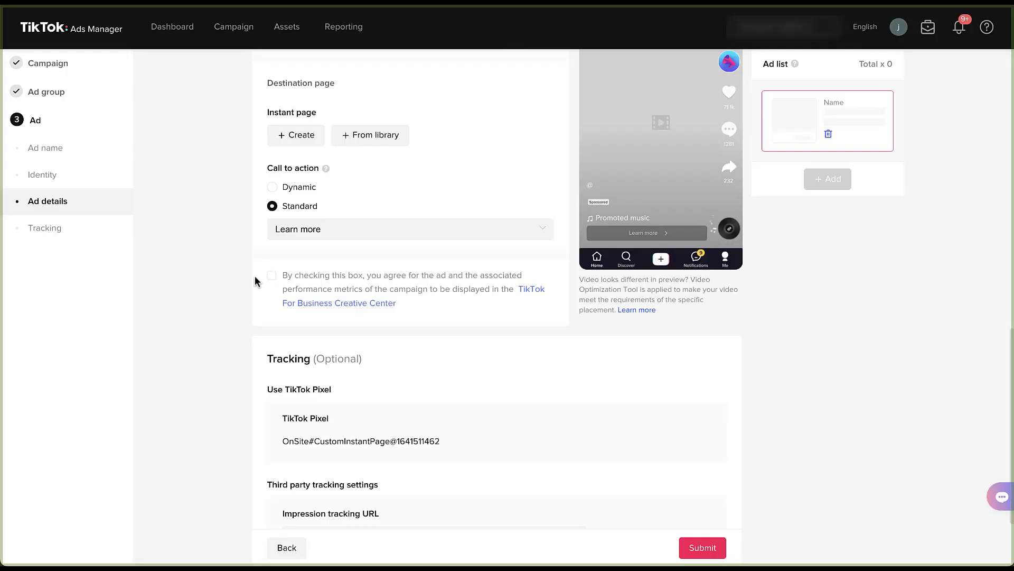
# Scroll down the ad form to the Tracking section.
pyautogui.scroll(-3, 255, 281)
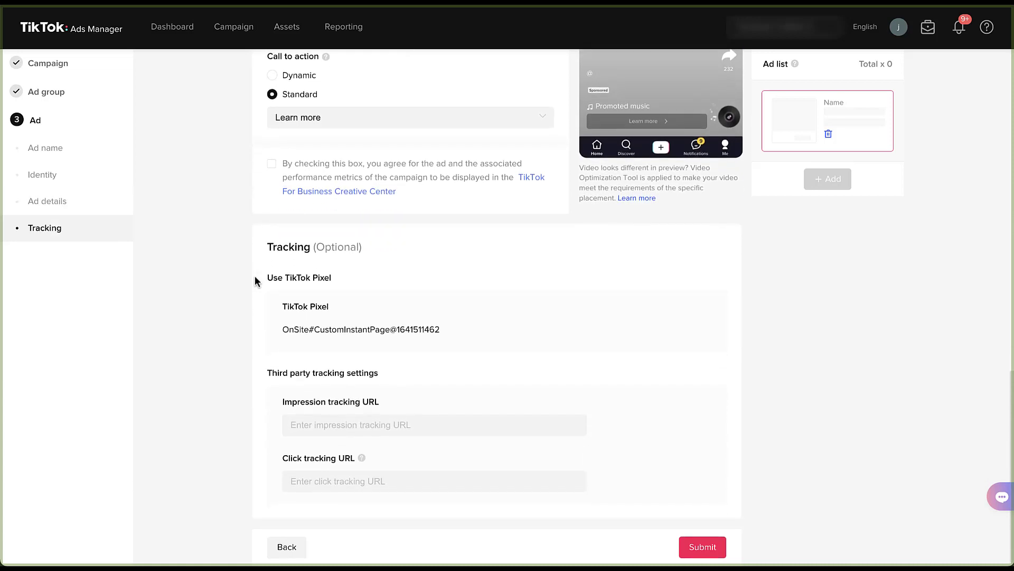